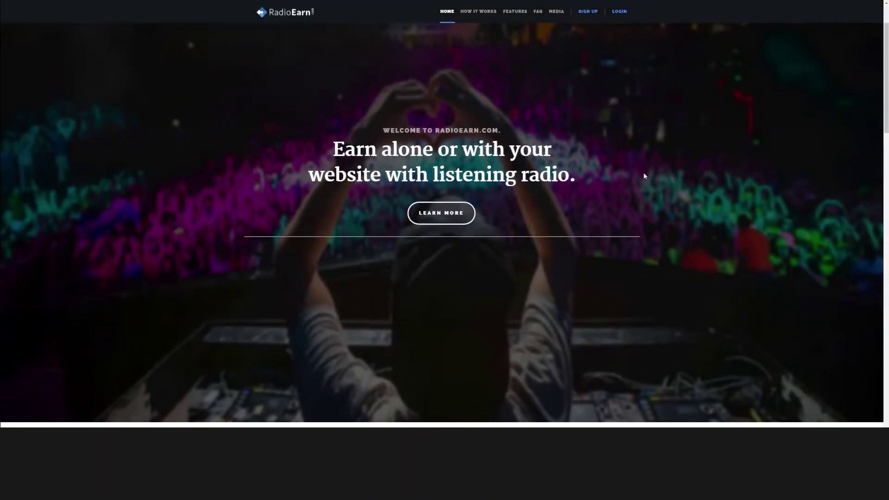
scroll(641, 171, down, 3)
scroll(641, 174, down, 1)
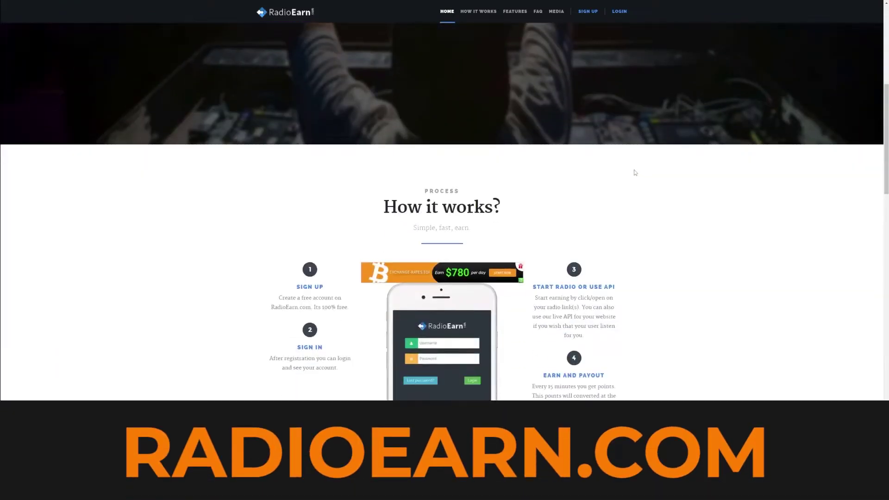
scroll(632, 174, down, 2)
scroll(632, 172, down, 2)
scroll(626, 173, down, 2)
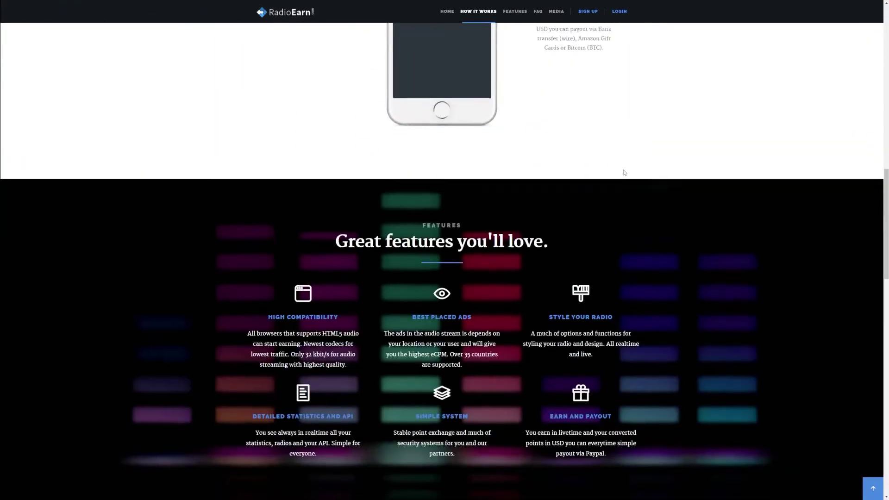
scroll(624, 173, down, 2)
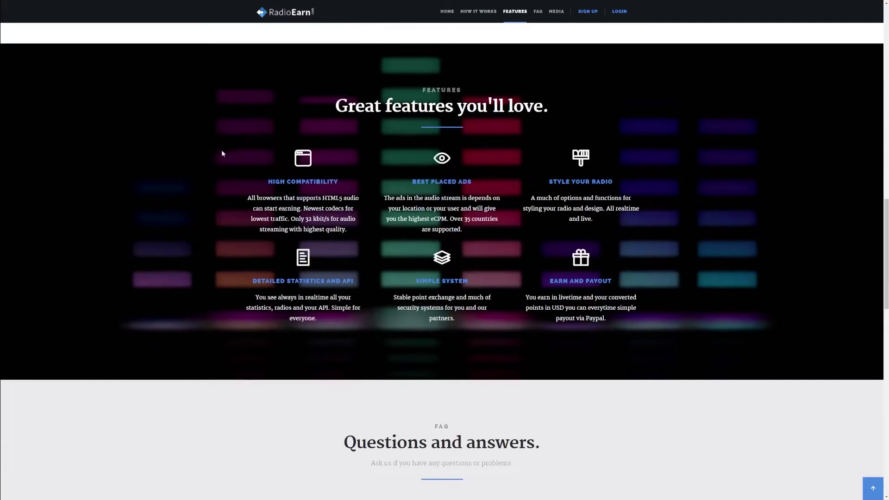
scroll(205, 153, up, 1)
scroll(341, 103, up, 3)
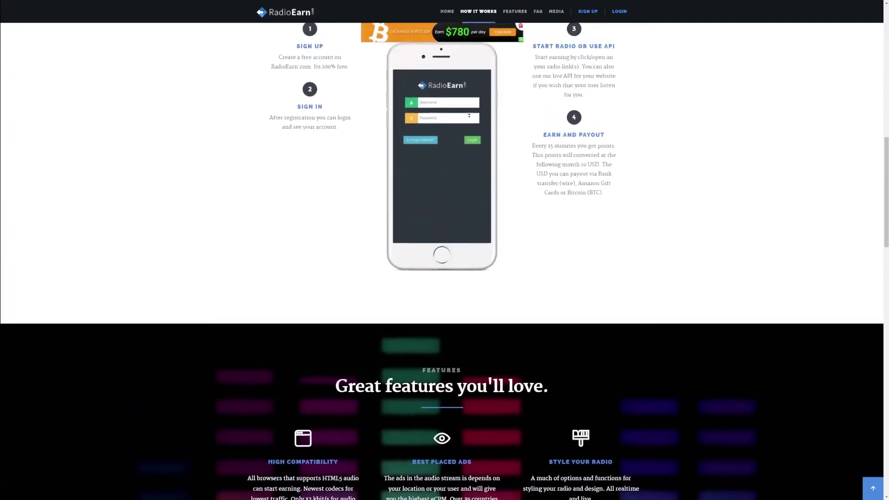
scroll(468, 122, up, 2)
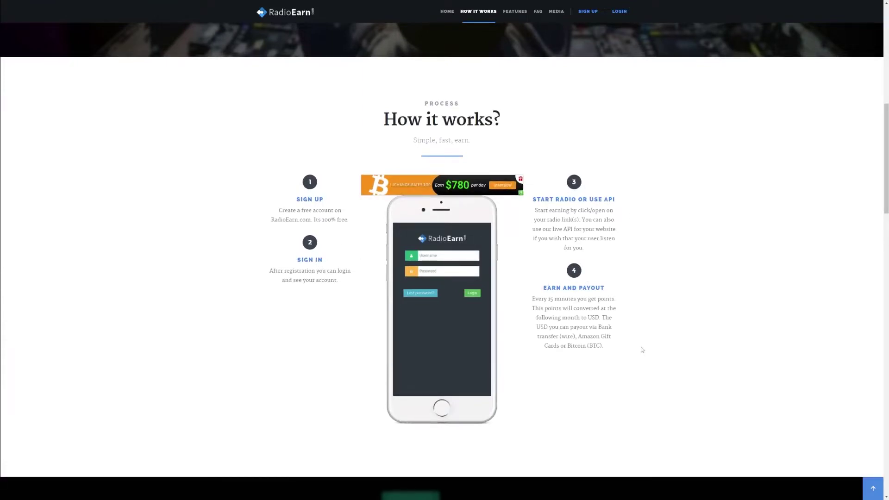
drag(631, 347, 226, 163)
scroll(226, 162, down, 3)
scroll(226, 163, down, 3)
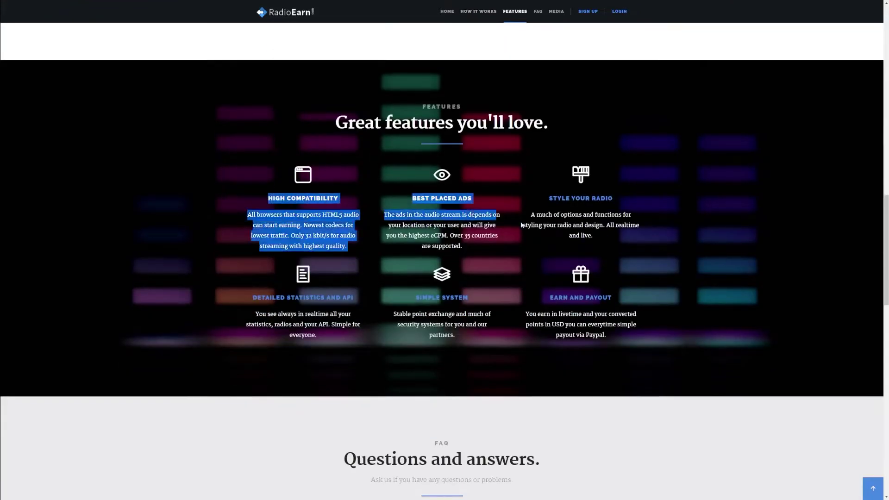
Step: Read RadioEarn's features, highlighting High Compatibility, Style Your Radio and Detailed Statistics and API
drag(227, 201, 690, 289)
click(684, 306)
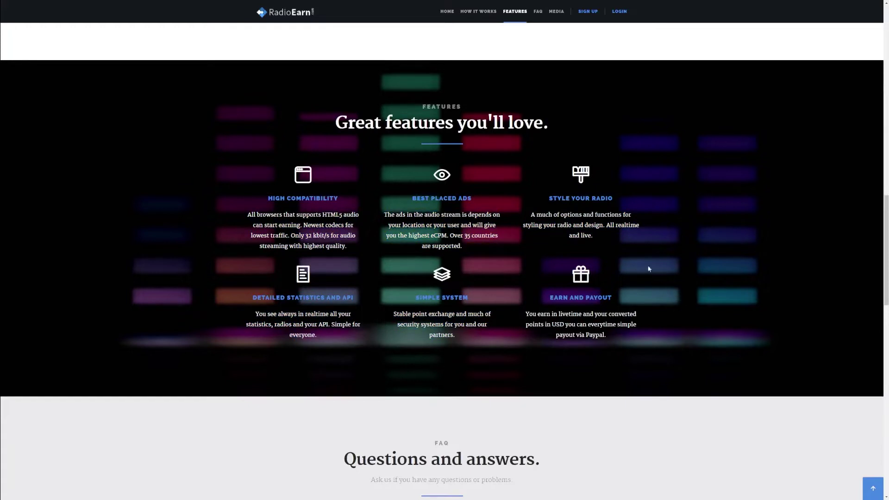
mouse_move(272, 198)
mouse_down()
mouse_move(401, 216)
mouse_move(489, 195)
mouse_up()
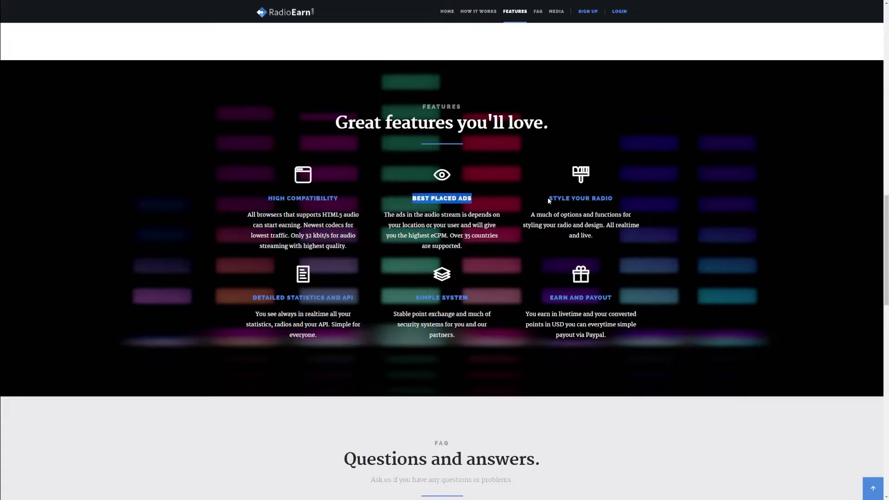
drag(547, 198, 616, 195)
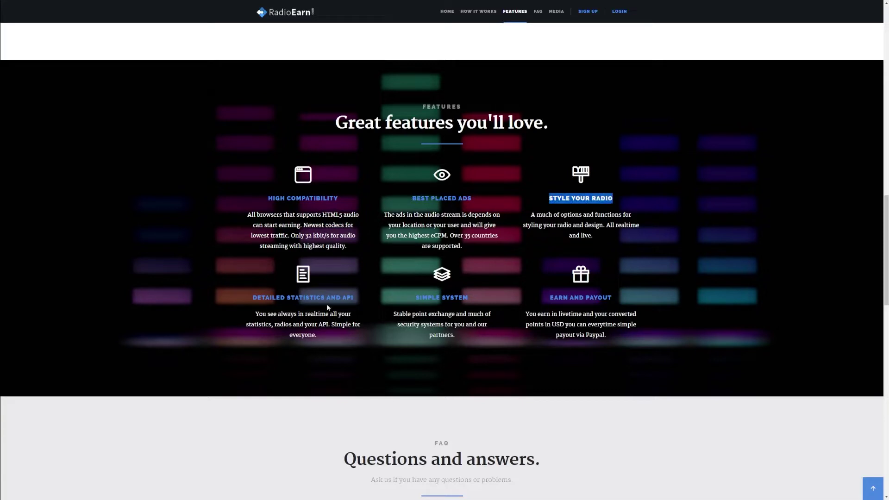
mouse_move(251, 297)
mouse_down()
mouse_move(357, 298)
mouse_move(318, 336)
mouse_up()
drag(419, 297, 447, 297)
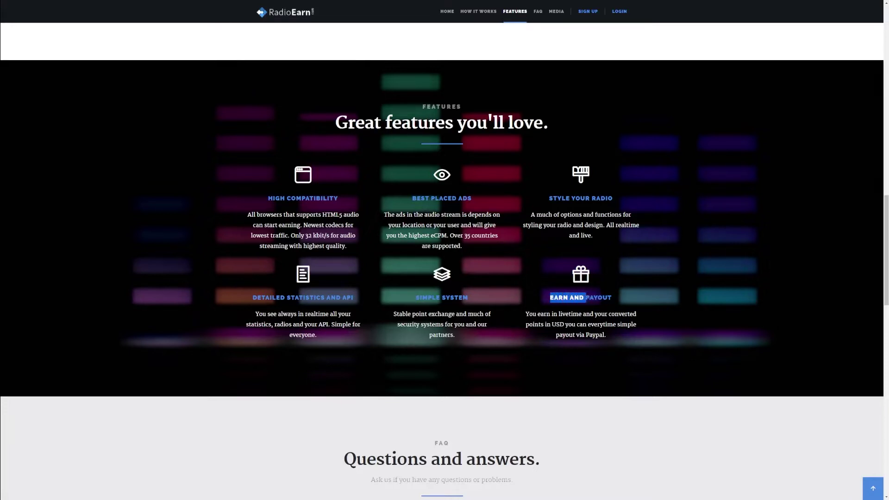
scroll(658, 298, down, 3)
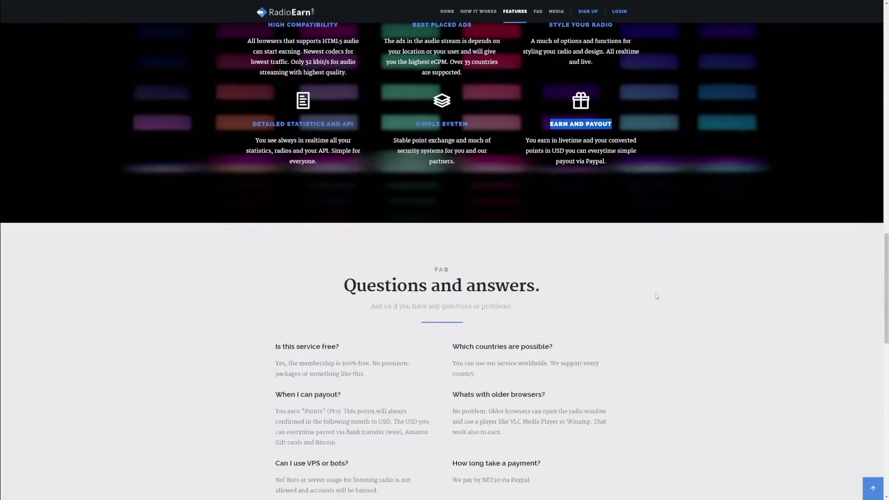
scroll(680, 271, down, 2)
scroll(687, 308, down, 3)
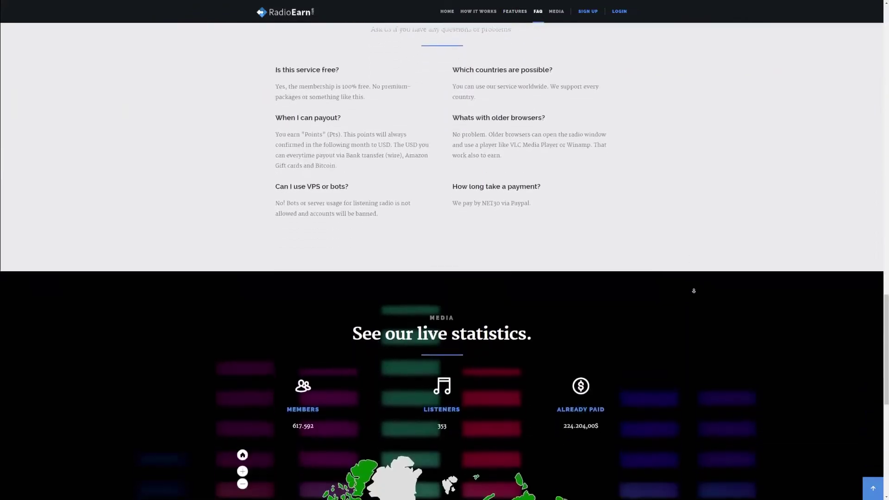
scroll(693, 290, down, 1)
scroll(693, 290, down, 2)
scroll(699, 309, down, 2)
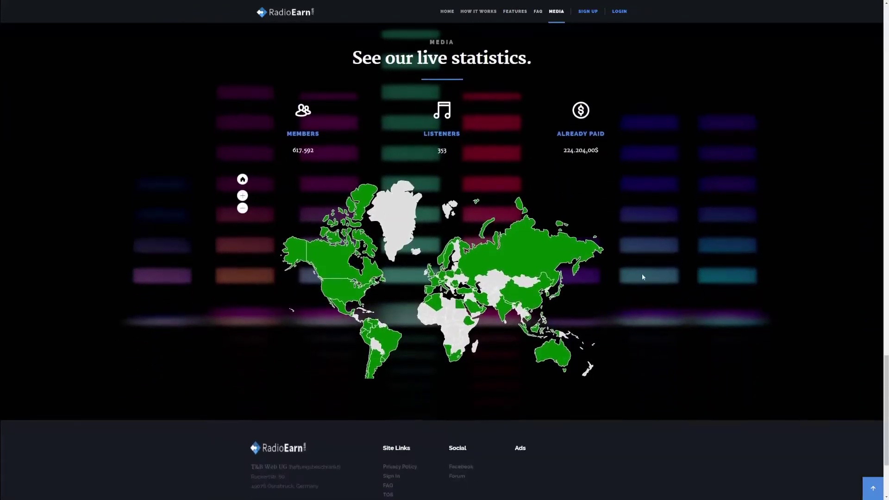
scroll(692, 283, up, 5)
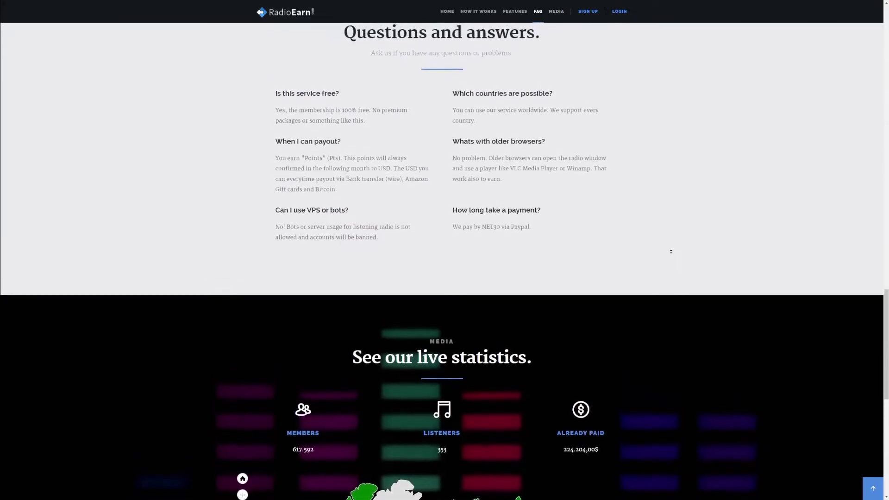
scroll(671, 257, up, 1)
scroll(670, 260, up, 4)
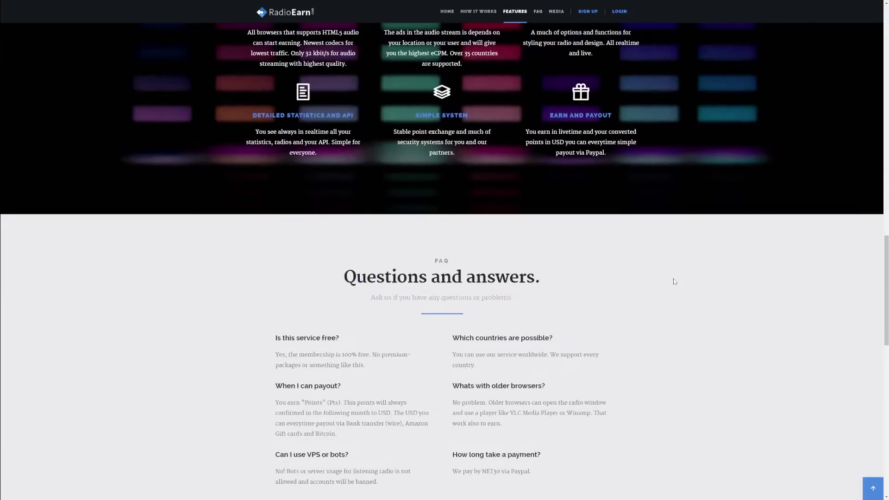
scroll(673, 281, down, 1)
scroll(674, 314, down, 5)
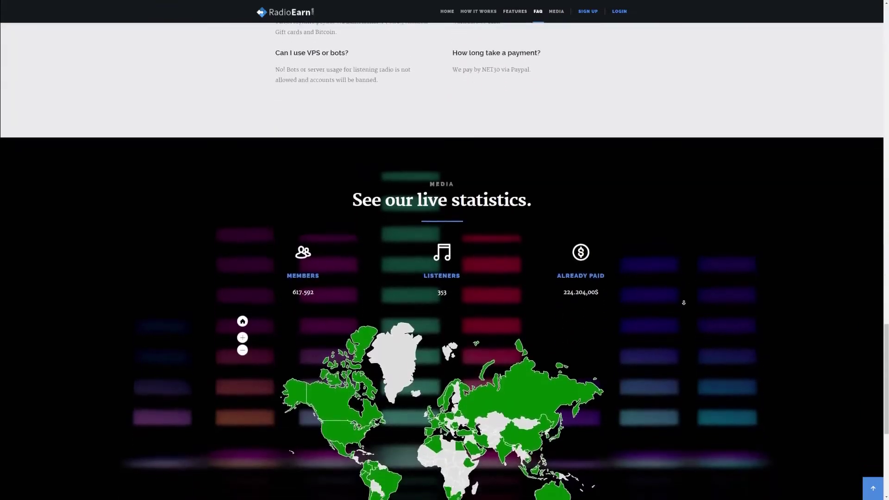
scroll(686, 302, down, 2)
scroll(685, 310, down, 1)
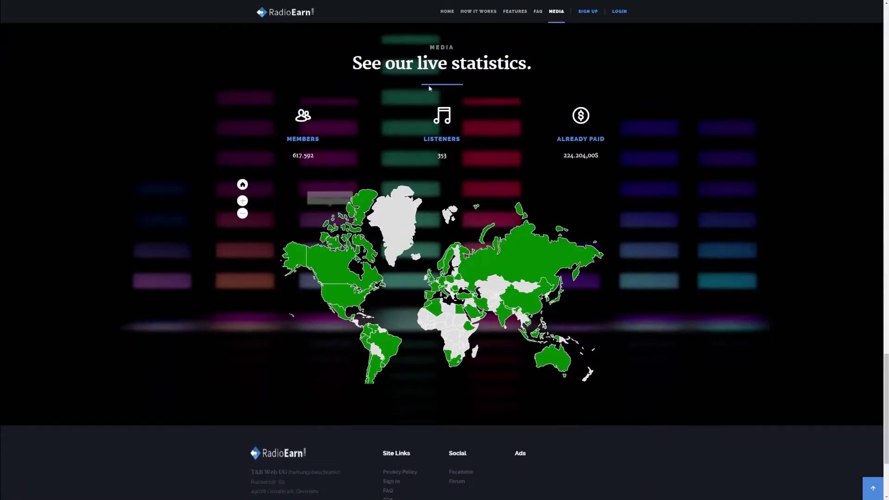
drag(439, 63, 385, 64)
drag(303, 138, 301, 146)
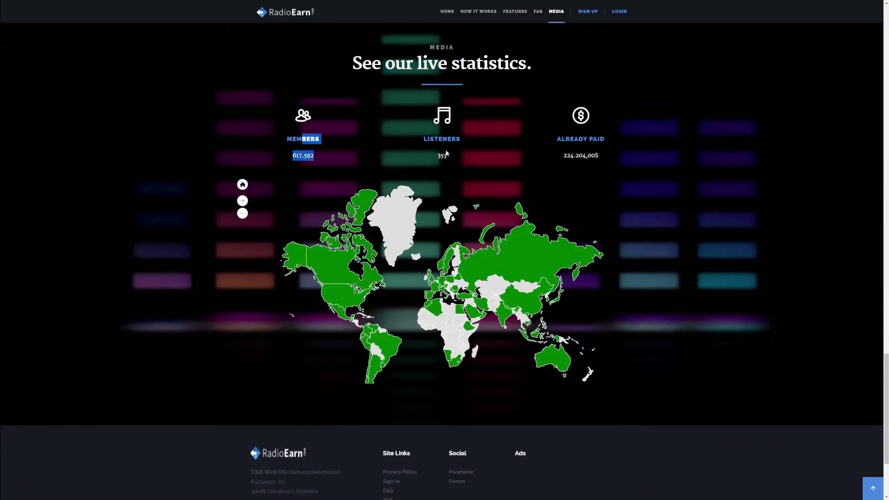
drag(447, 154, 563, 163)
click(658, 167)
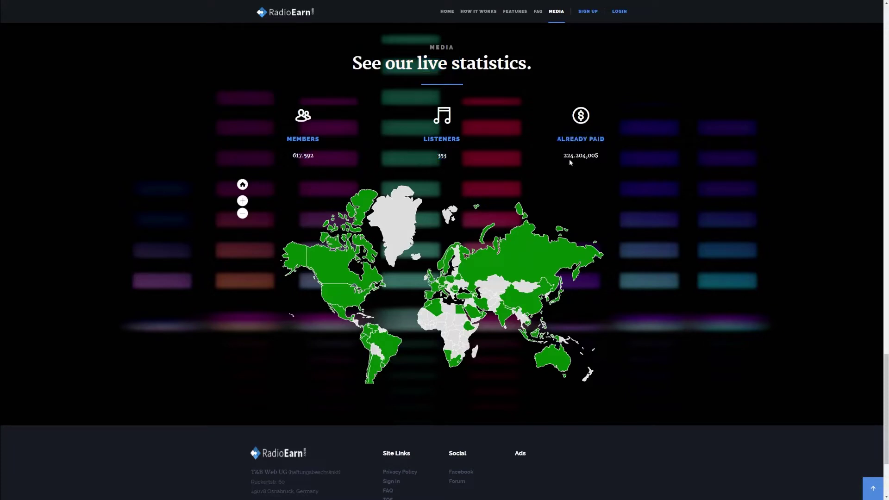
click(629, 163)
scroll(556, 160, down, 1)
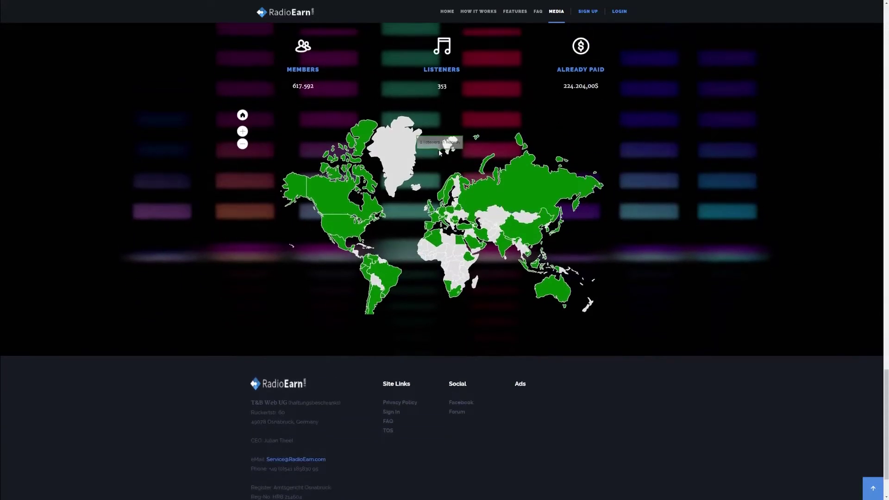
scroll(440, 152, up, 1)
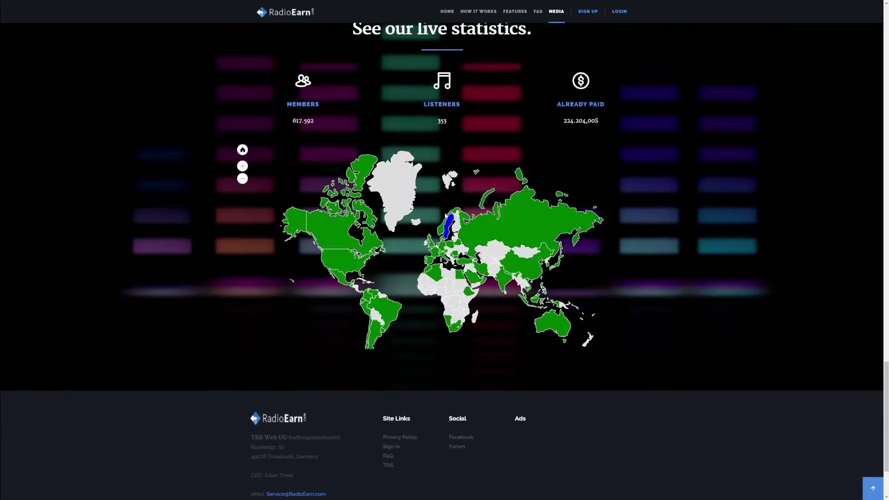
scroll(394, 316, down, 1)
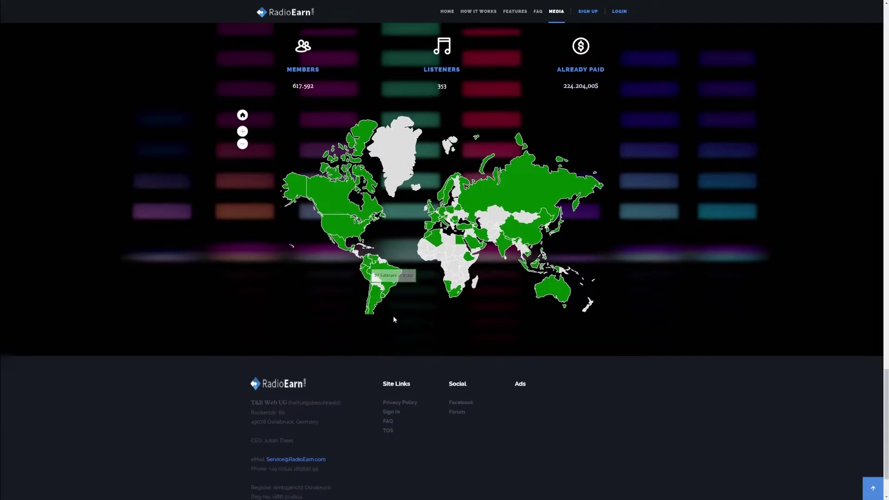
scroll(394, 319, down, 1)
scroll(459, 237, up, 2)
scroll(445, 265, up, 1)
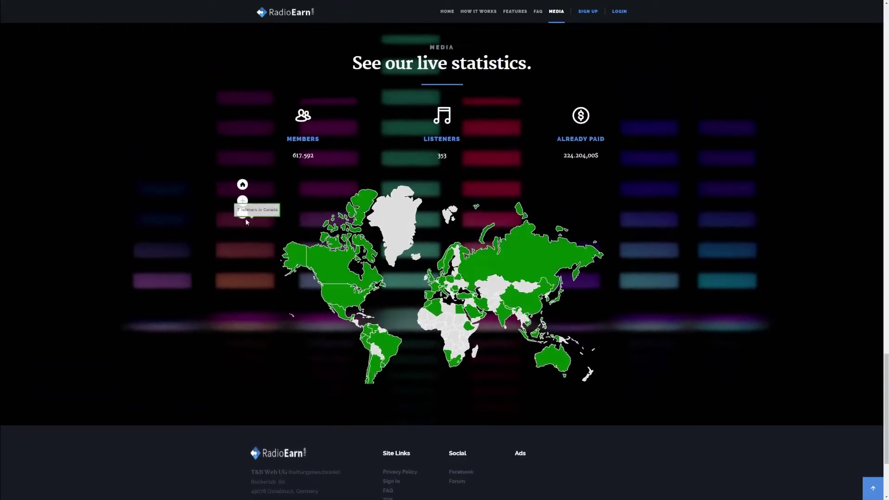
click(242, 200)
mouse_move(268, 312)
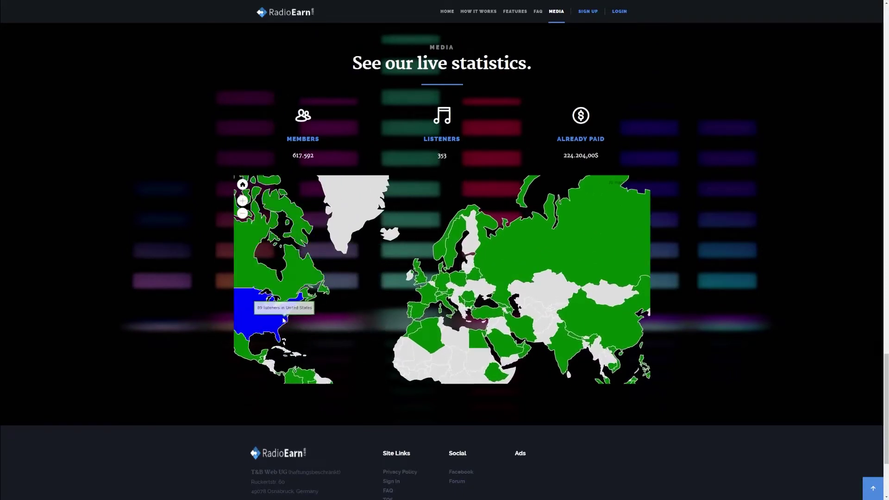
scroll(414, 324, down, 2)
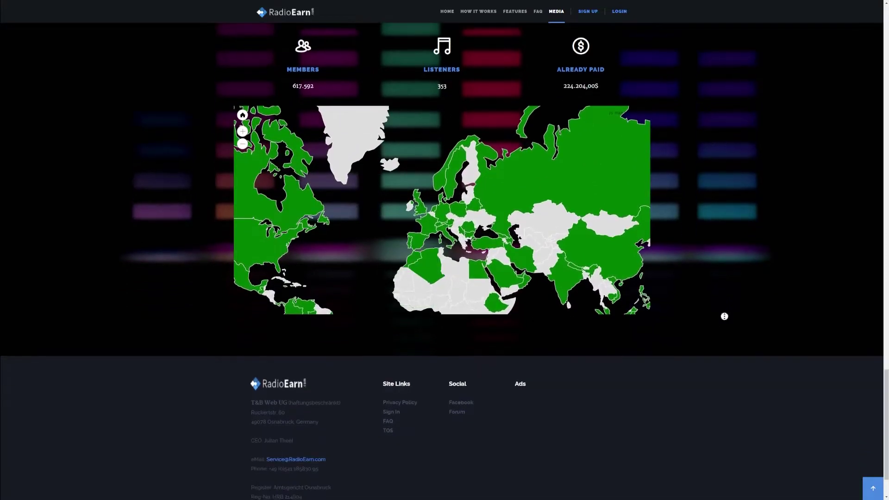
scroll(725, 316, up, 4)
scroll(724, 268, up, 1)
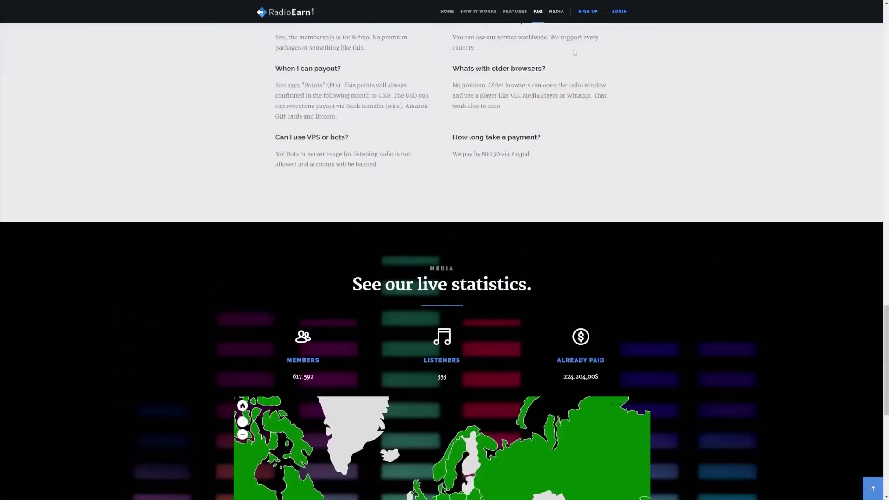
Step: Open RadioEarn's SIGN UP registration form from the top navigation
click(589, 11)
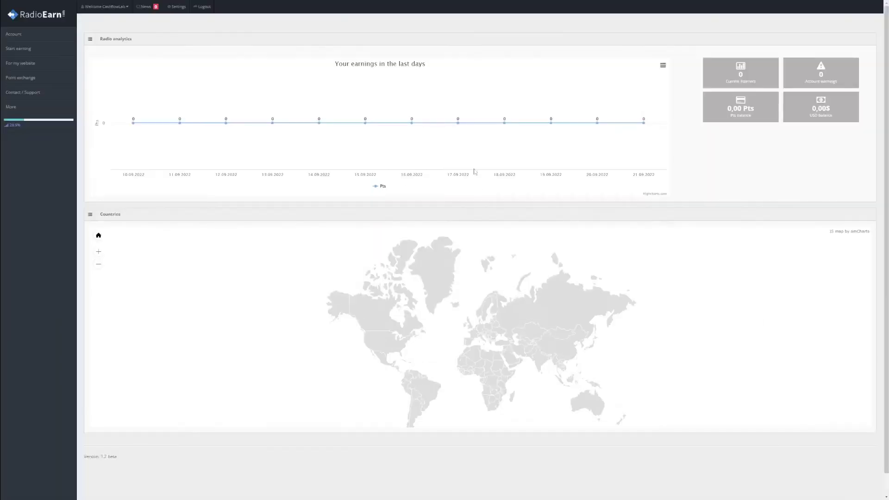
scroll(199, 214, down, 2)
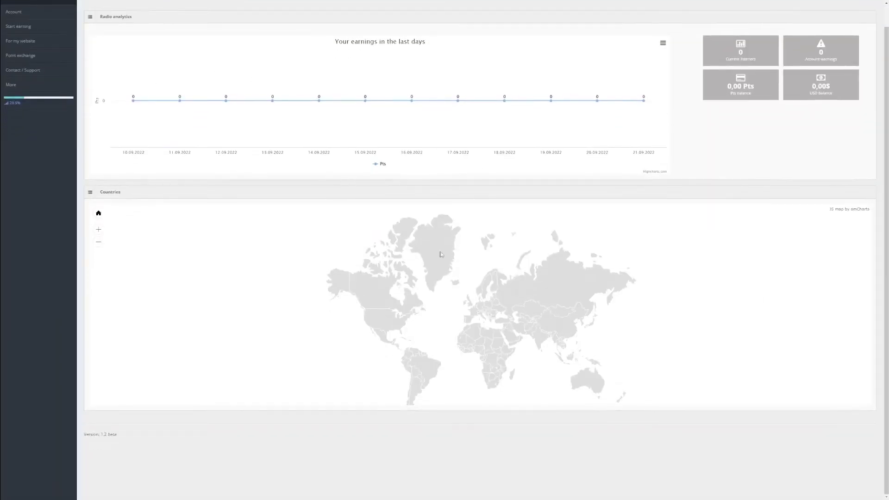
scroll(148, 139, up, 2)
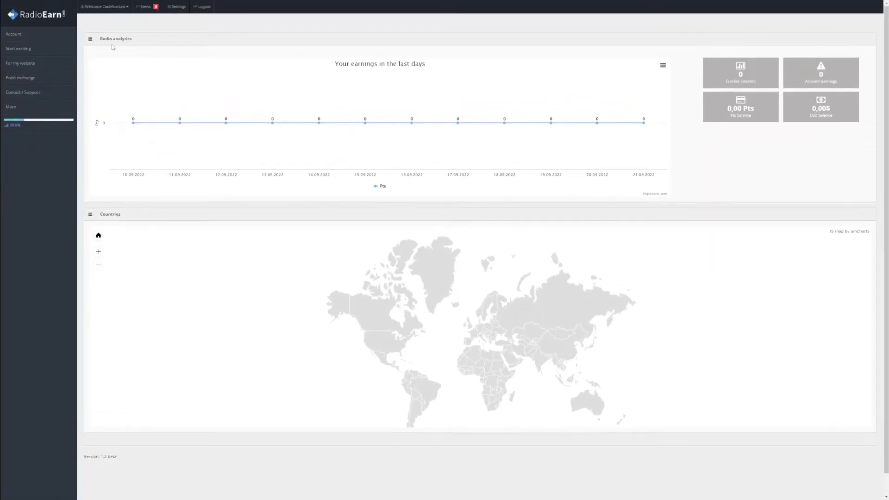
Step: View the three earning radio stations under Start earning, then open RadioEarn's account settings
click(28, 49)
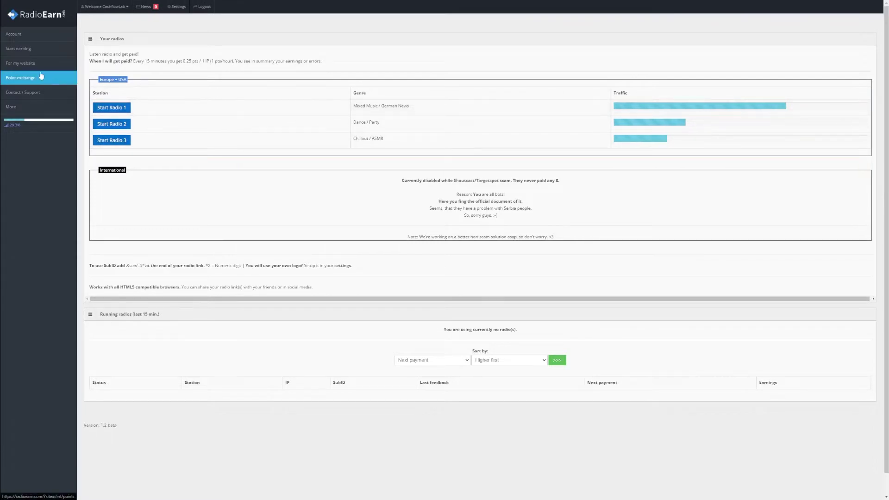
click(17, 34)
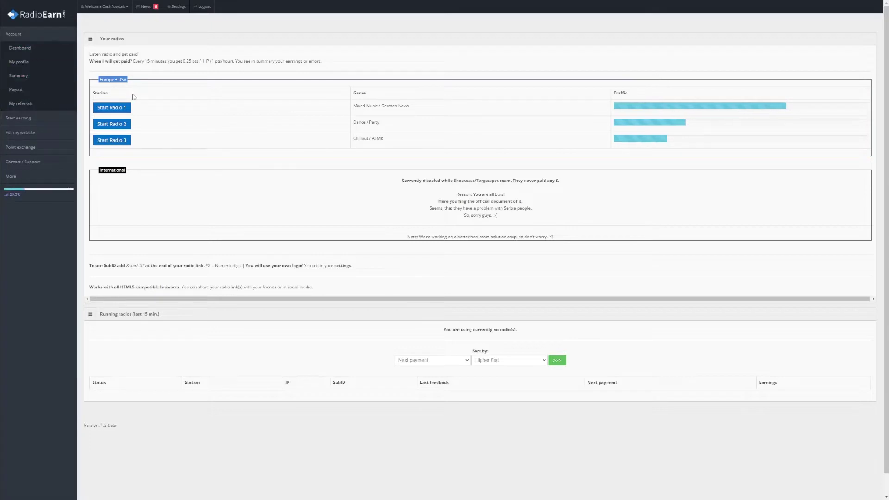
click(176, 12)
scroll(458, 165, down, 1)
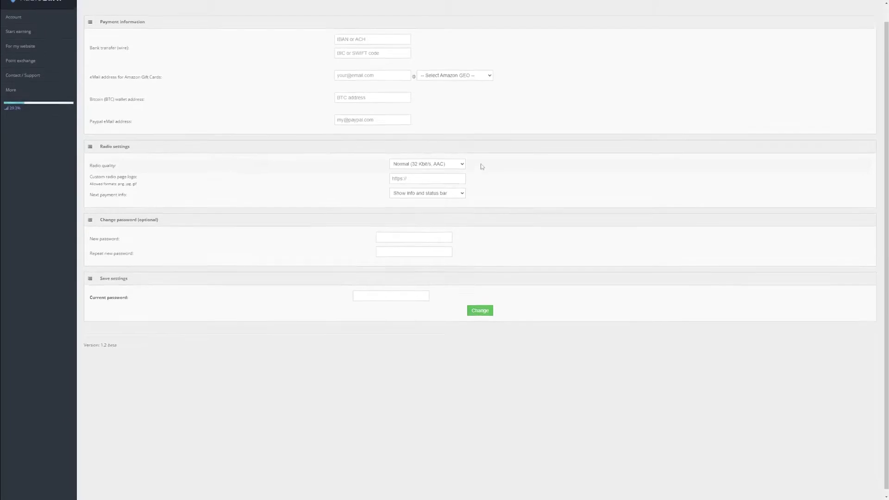
scroll(481, 167, up, 1)
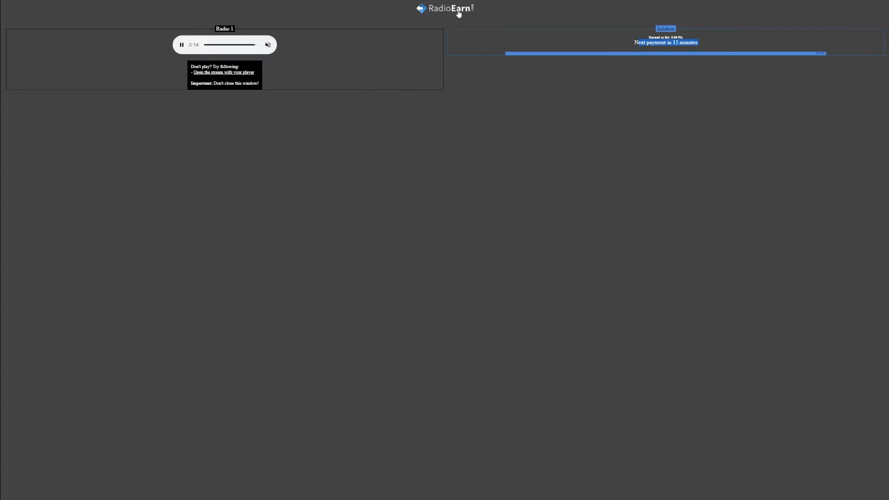
Step: Clear the selected next-payment text on the Radio 1 listening page
click(535, 119)
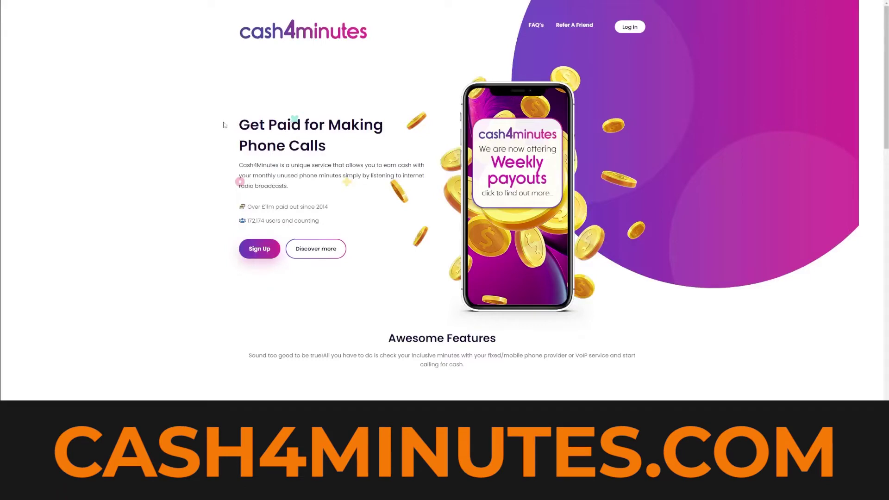
drag(224, 125, 491, 215)
scroll(492, 214, down, 2)
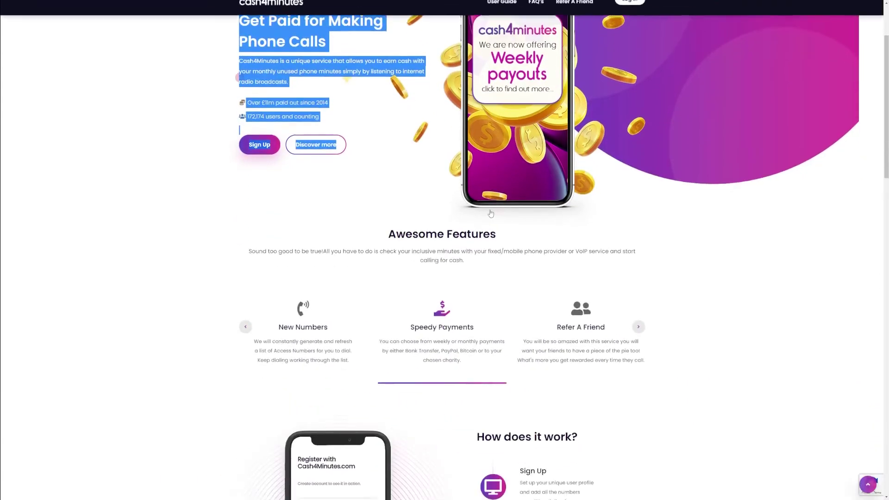
scroll(491, 214, down, 2)
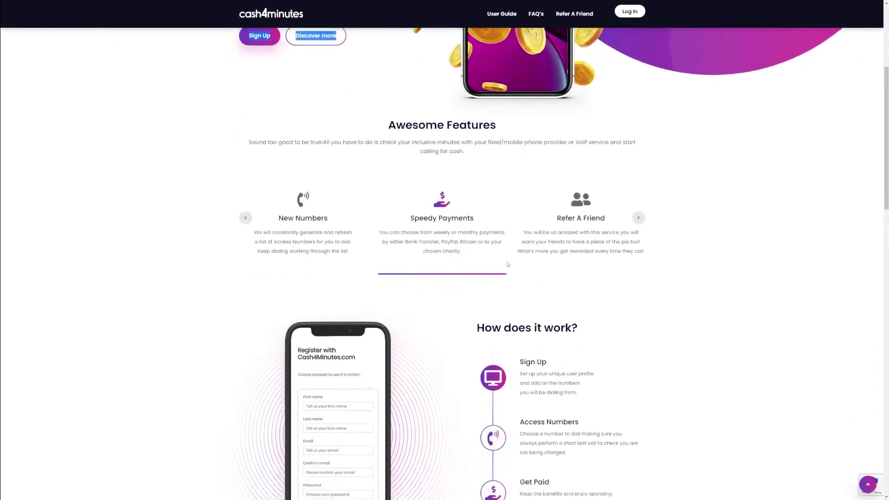
scroll(507, 264, down, 2)
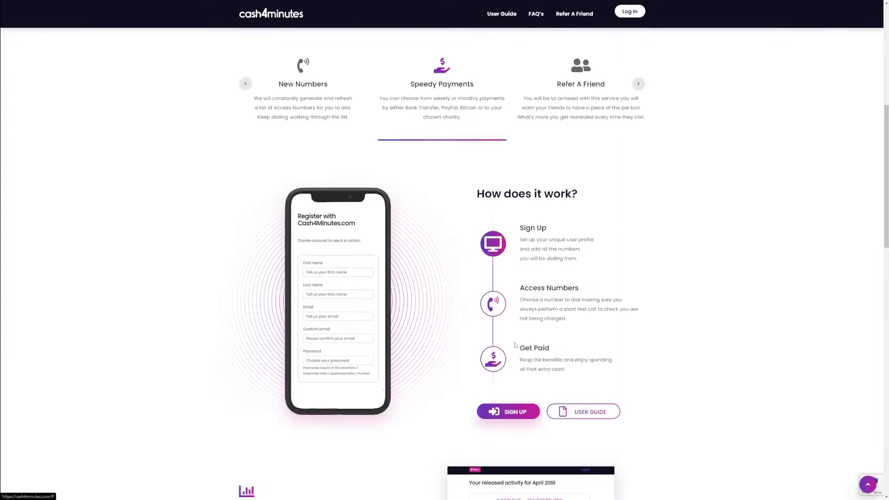
scroll(649, 340, down, 2)
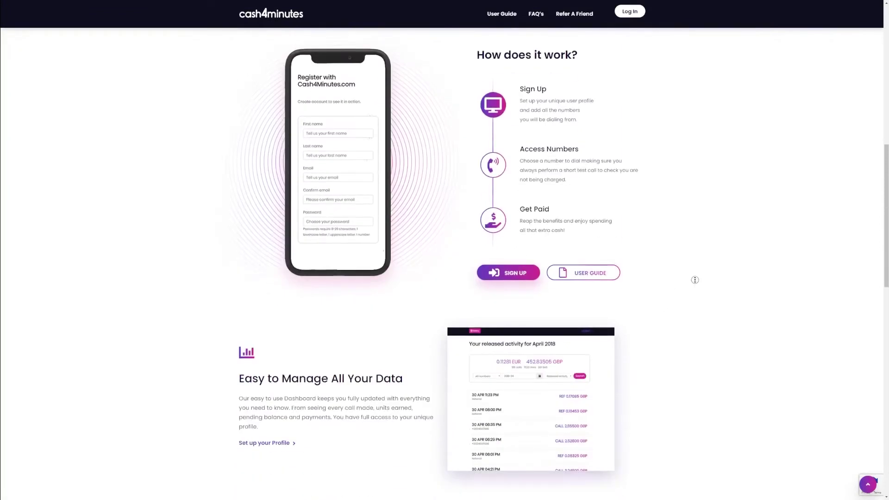
scroll(695, 280, up, 3)
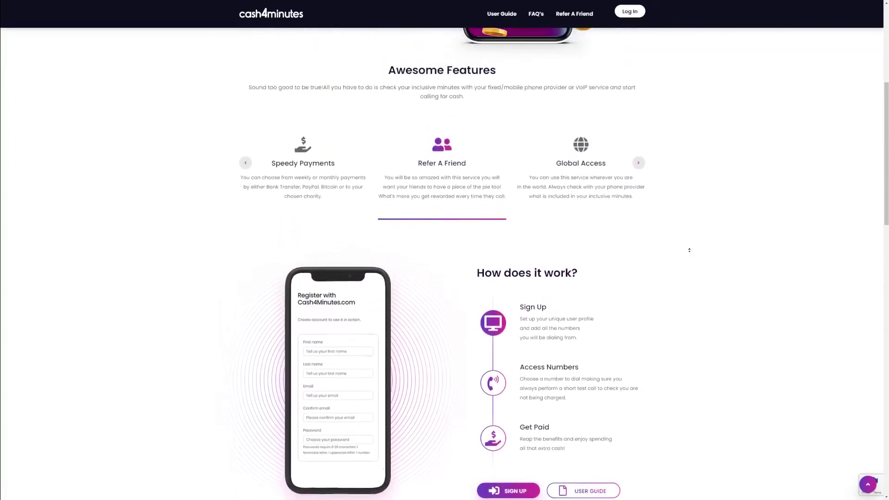
scroll(689, 250, up, 1)
scroll(699, 280, down, 10)
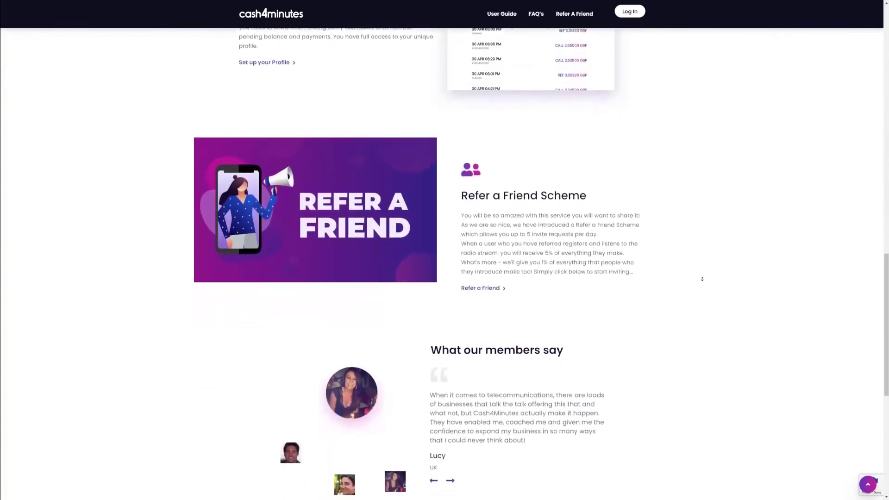
scroll(703, 278, down, 2)
scroll(701, 210, up, 1)
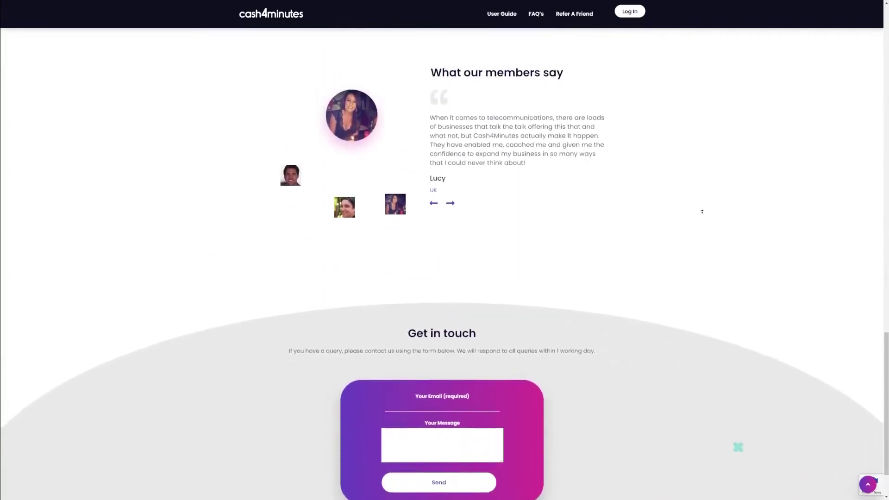
scroll(702, 217, up, 3)
scroll(700, 217, up, 3)
scroll(697, 225, up, 3)
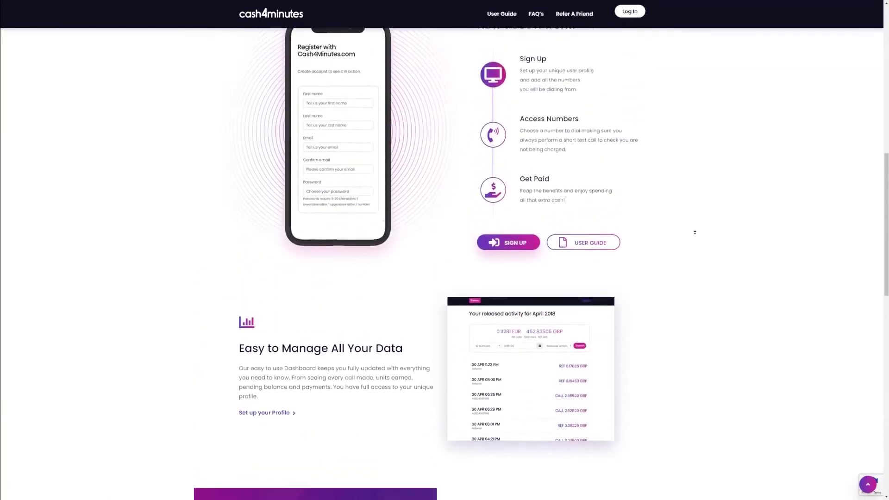
scroll(692, 230, up, 2)
scroll(691, 234, up, 2)
scroll(688, 228, up, 3)
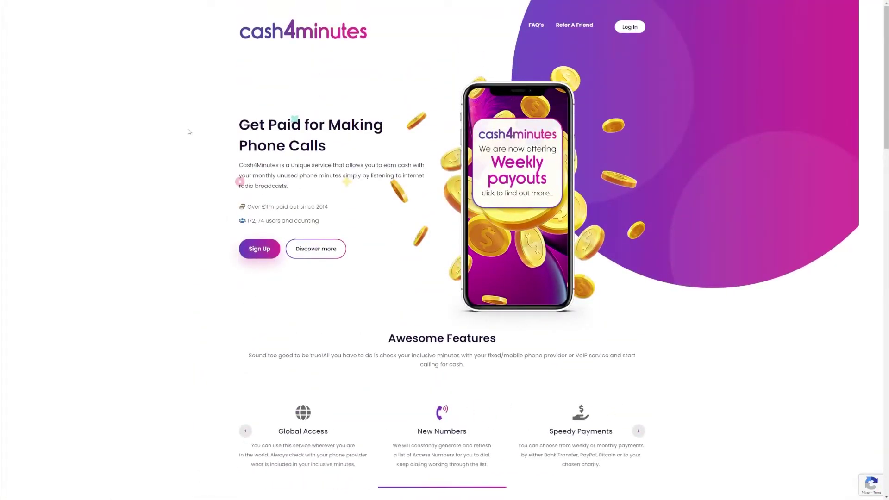
Step: Highlight Cash4Minutes' hero headline and stats, then the terms page title and first paragraph
drag(187, 131, 699, 253)
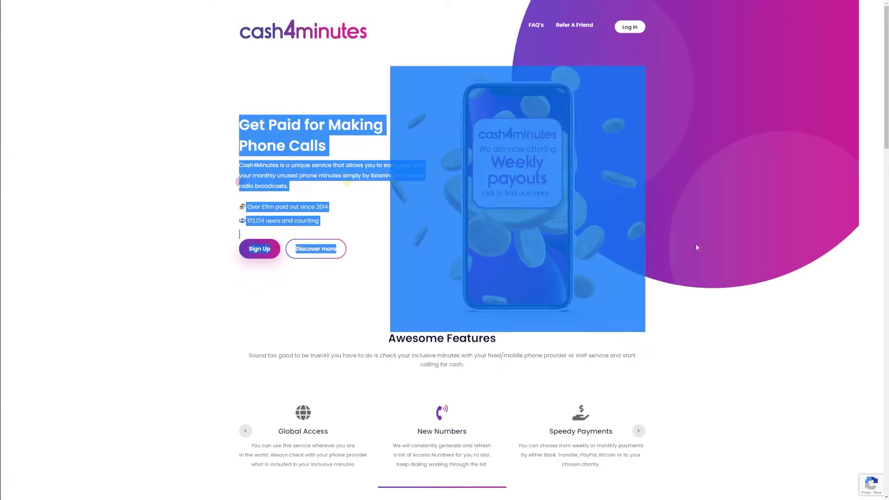
click(201, 89)
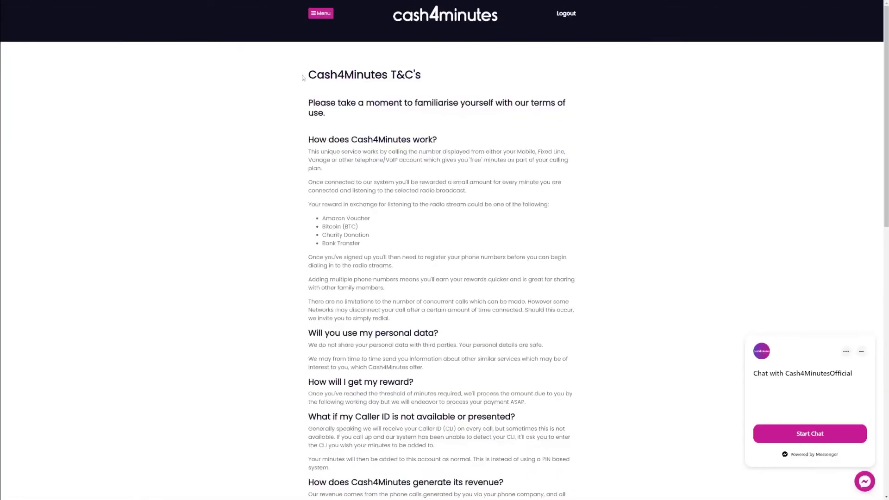
mouse_move(303, 78)
mouse_down()
mouse_move(422, 80)
mouse_move(439, 143)
mouse_move(579, 151)
mouse_up()
click(578, 151)
Step: Read the 'How does Cash4Minutes work?' terms section and highlight the reward introduction line
drag(386, 142, 581, 144)
click(580, 144)
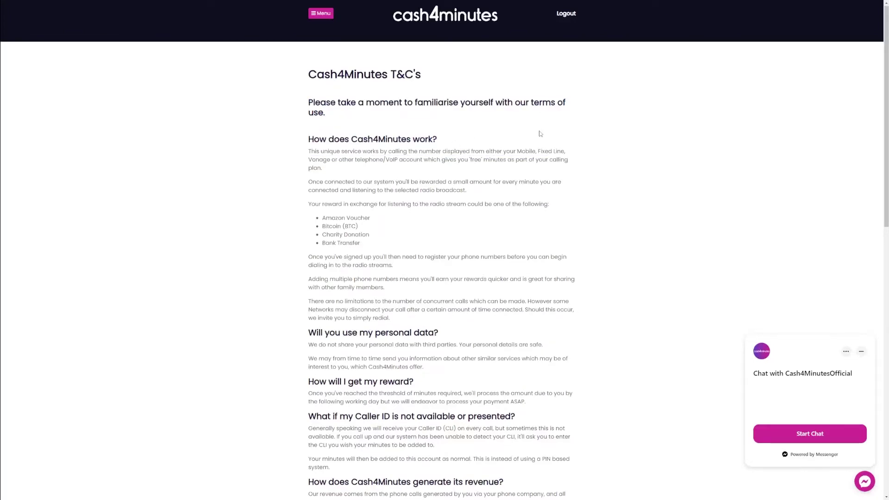
scroll(305, 141, down, 1)
scroll(308, 141, down, 1)
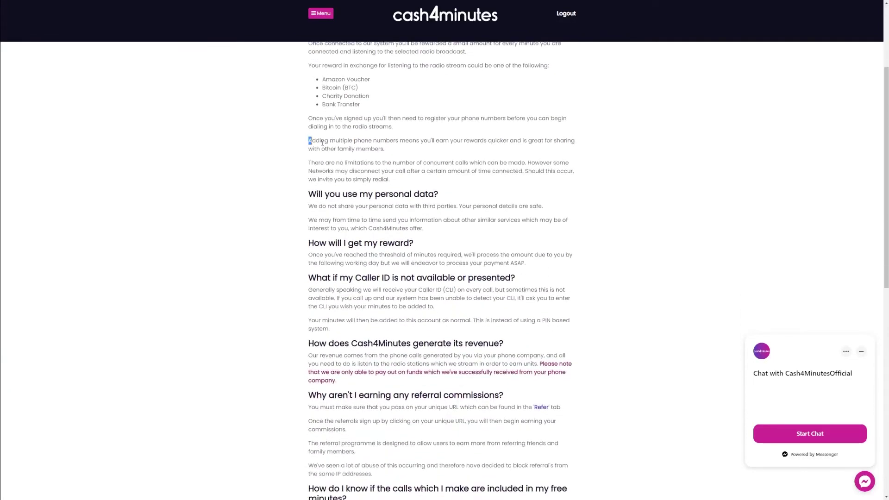
drag(308, 140, 644, 281)
click(640, 234)
scroll(633, 231, down, 2)
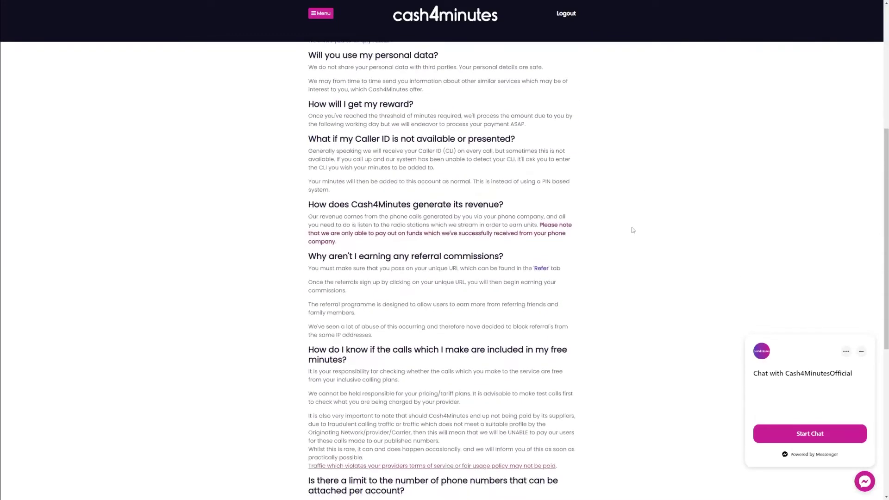
scroll(628, 226, up, 2)
scroll(593, 210, up, 1)
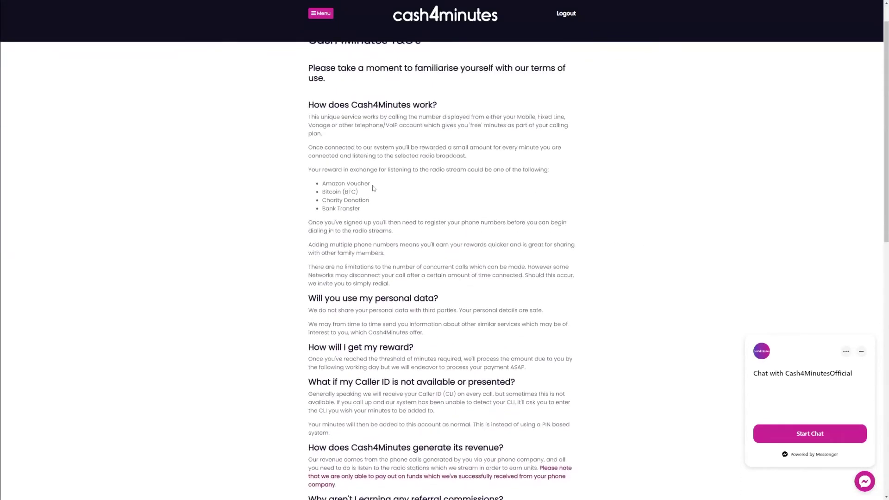
drag(317, 185, 398, 209)
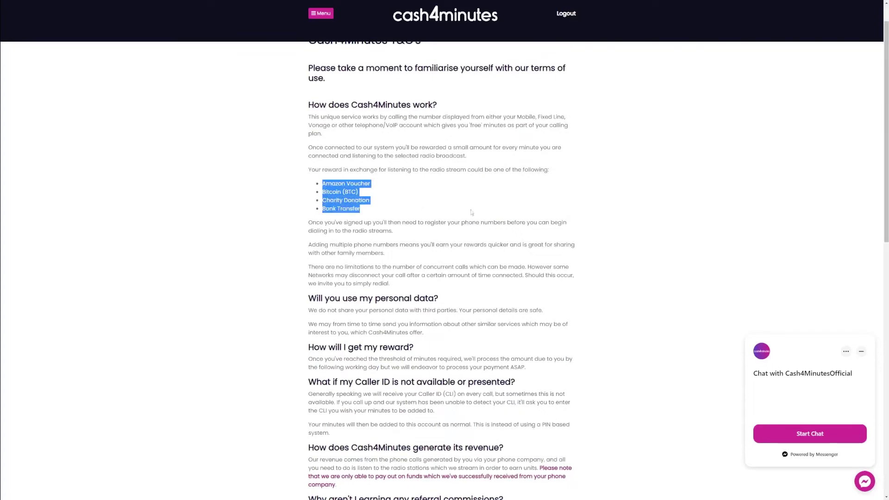
drag(308, 170, 602, 181)
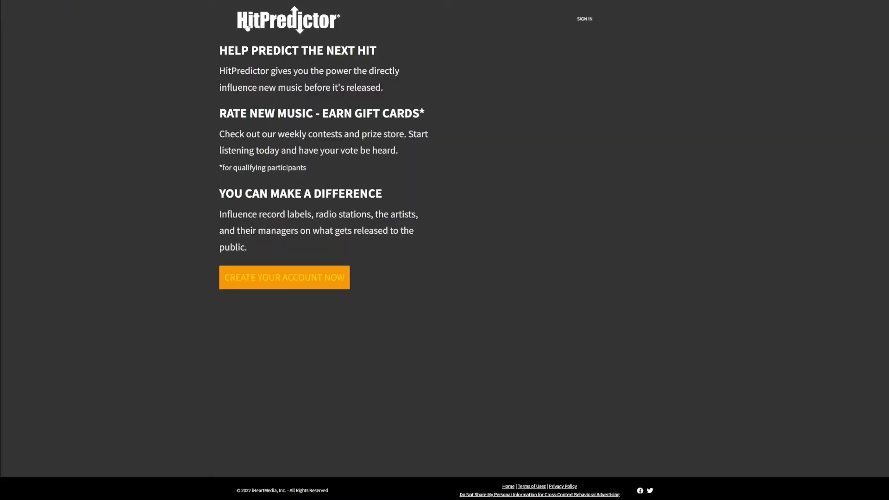
Step: Highlight HitPredictor's HELP PREDICT THE NEXT HIT pitch and the passage about rating new music
drag(221, 50, 355, 114)
drag(394, 223, 220, 113)
click(485, 145)
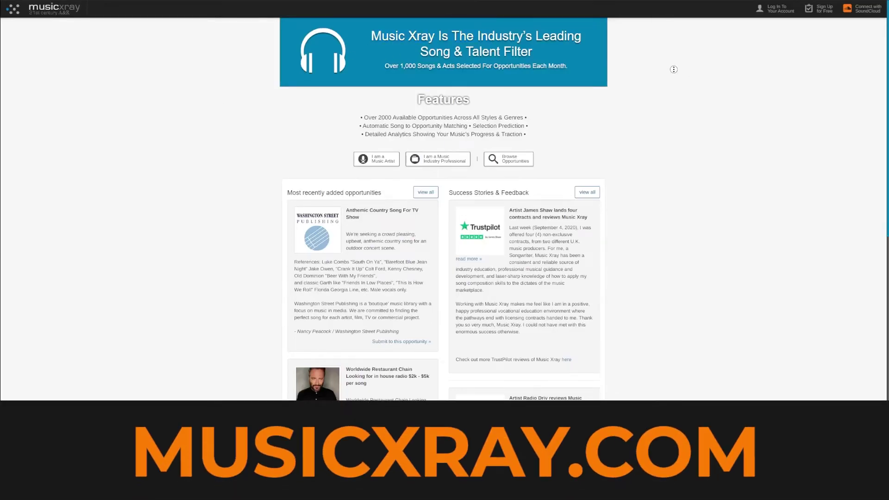
middle_click(675, 75)
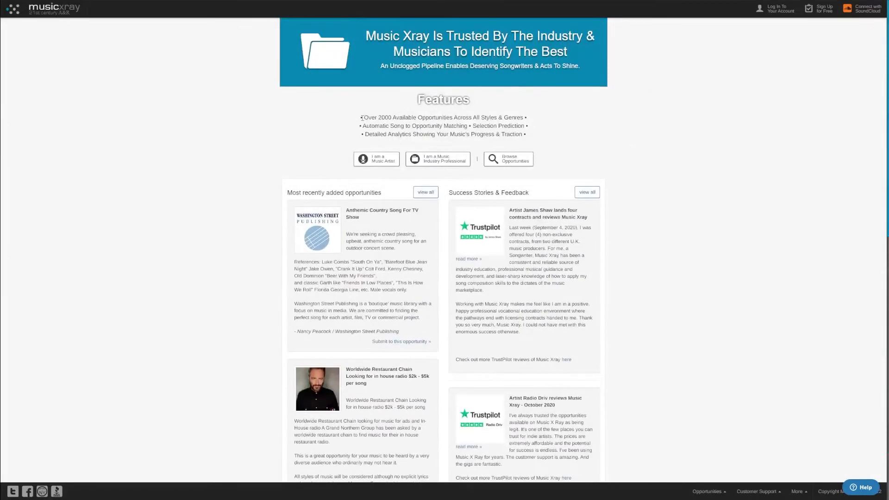
drag(363, 117, 604, 128)
click(679, 135)
drag(534, 86, 721, 173)
click(721, 173)
scroll(721, 174, down, 1)
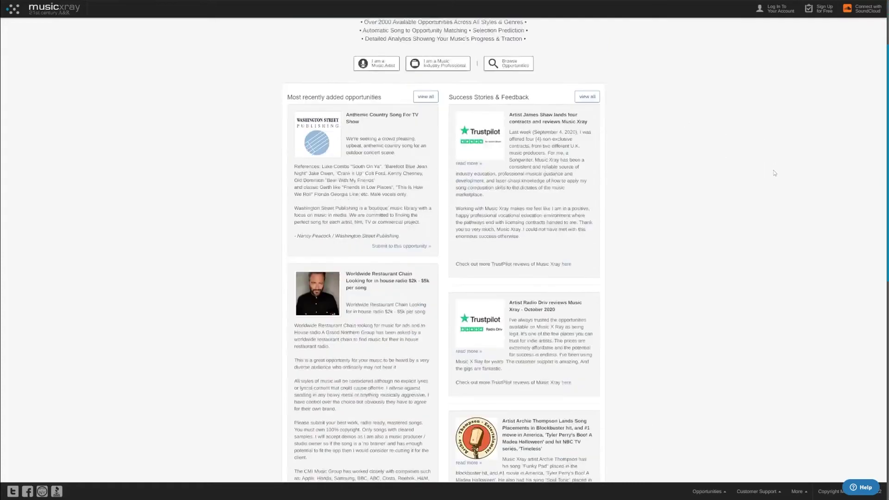
scroll(774, 173, down, 2)
scroll(723, 185, down, 3)
scroll(723, 184, down, 2)
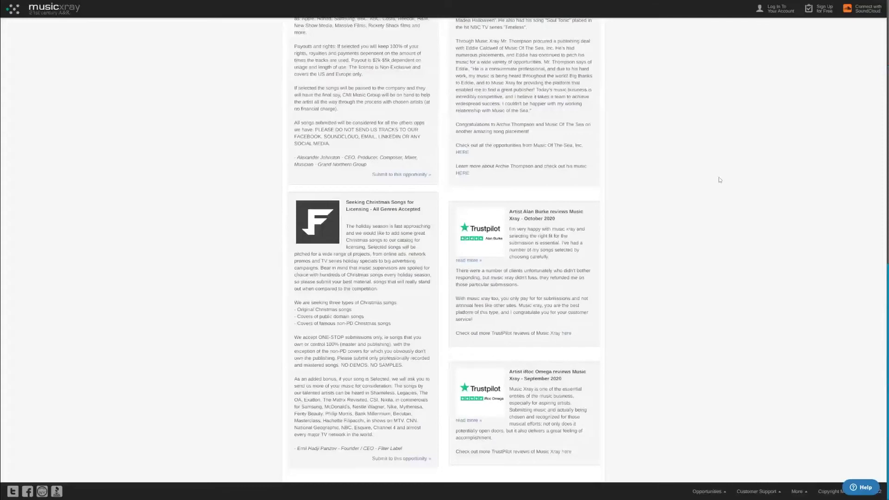
scroll(717, 253, up, 2)
scroll(755, 204, up, 3)
scroll(703, 211, up, 3)
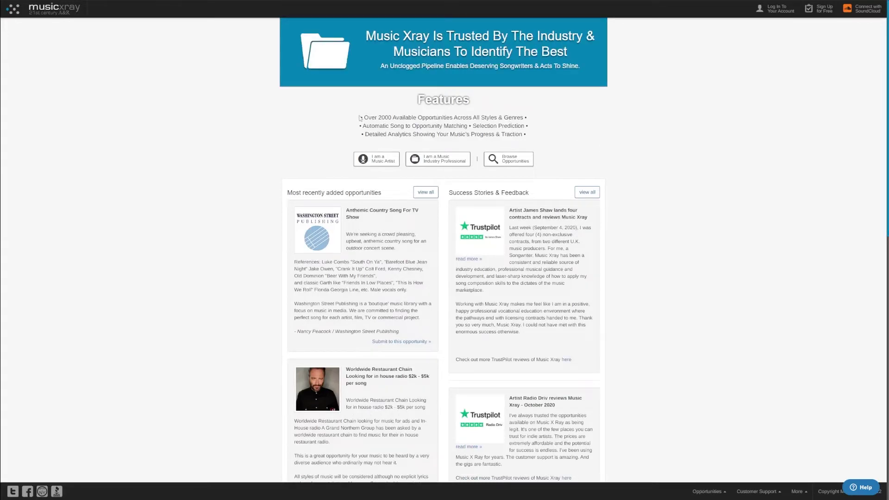
drag(360, 118, 502, 126)
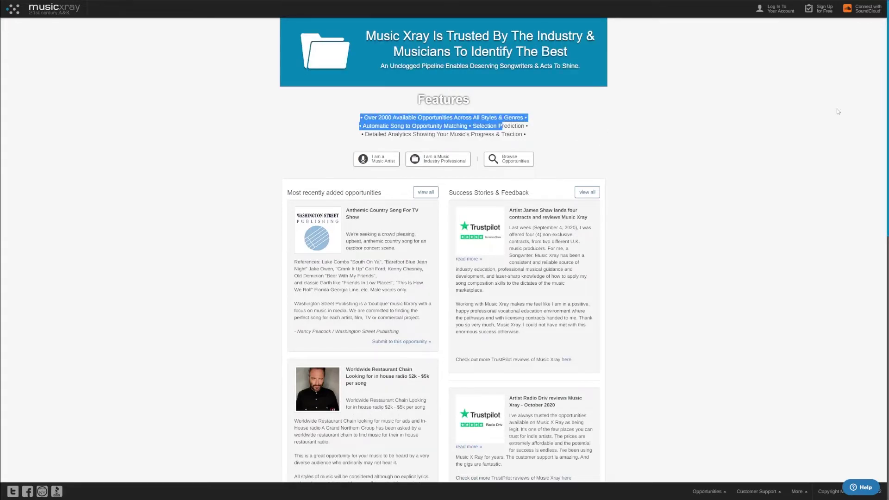
click(779, 62)
click(836, 13)
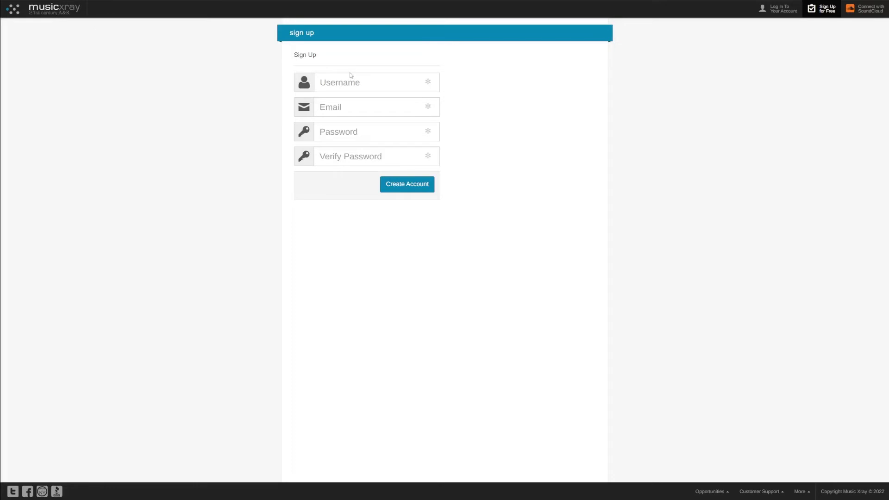
click(58, 16)
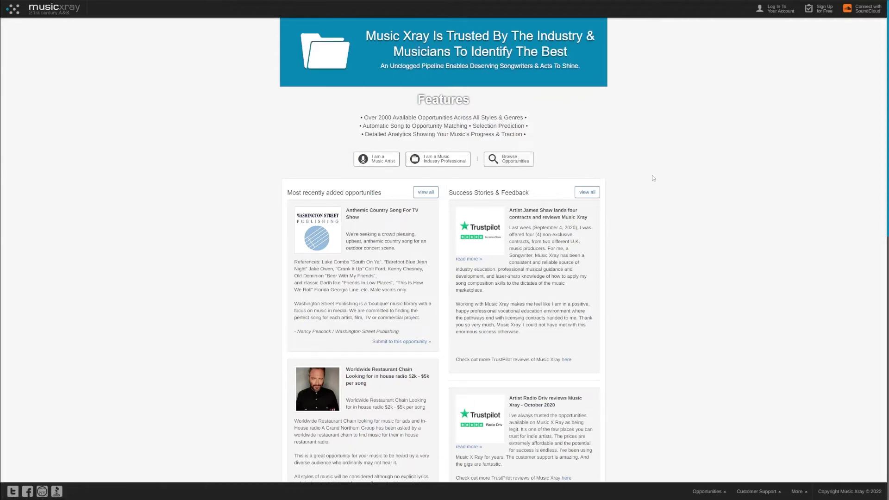
scroll(653, 175, down, 1)
scroll(650, 188, down, 1)
scroll(646, 207, down, 1)
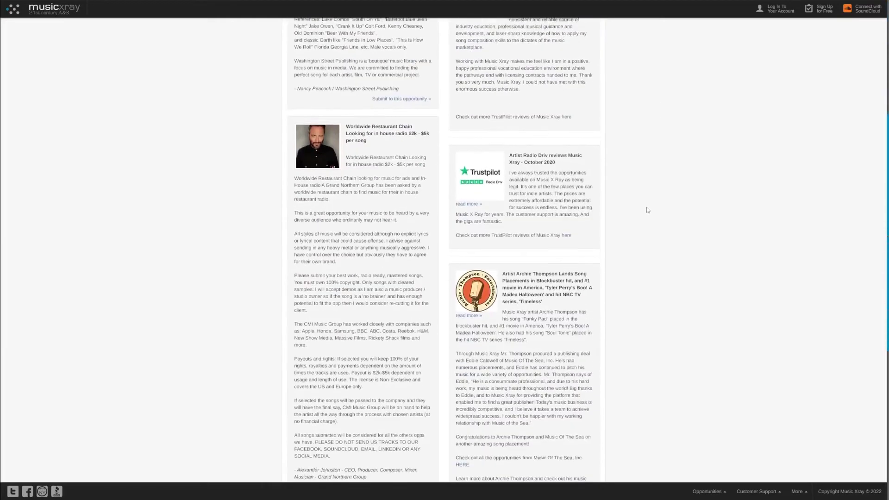
scroll(641, 205, down, 1)
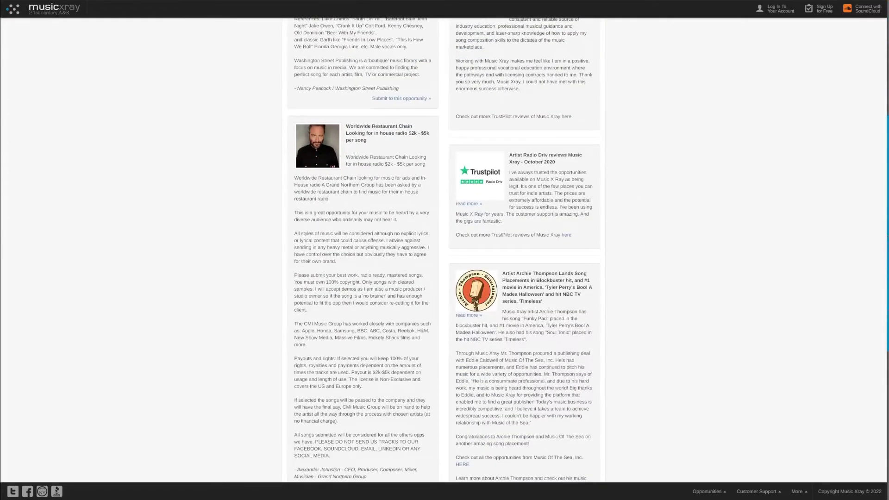
drag(347, 157, 701, 259)
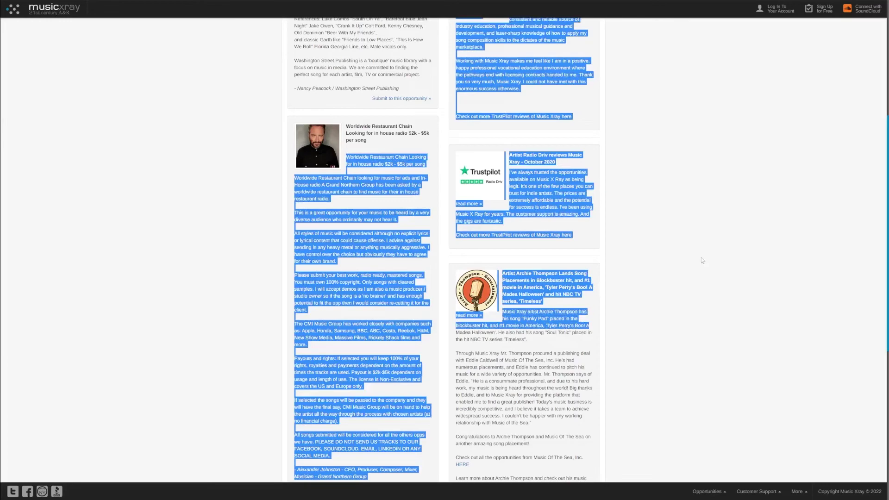
click(702, 258)
scroll(702, 257, up, 4)
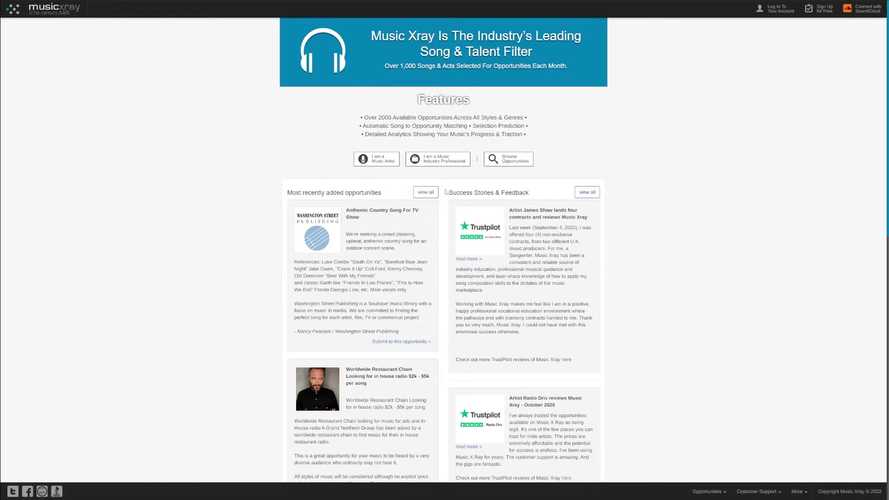
scroll(364, 112, down, 1)
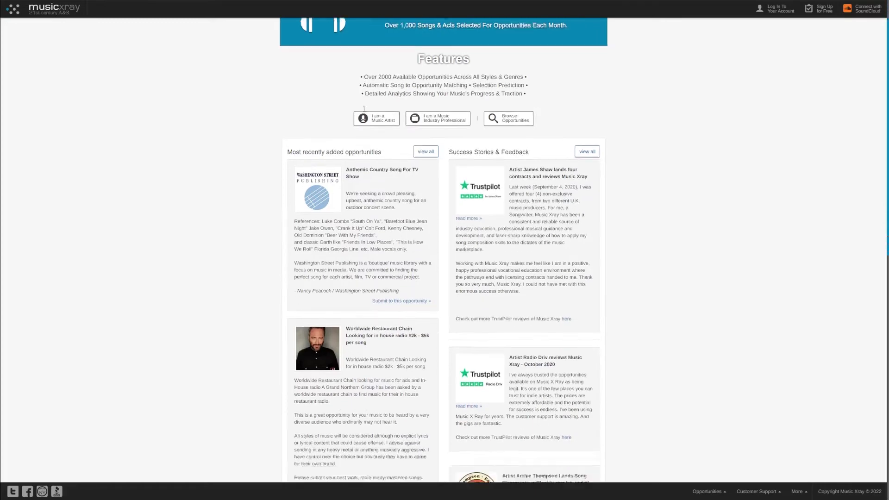
scroll(364, 112, down, 1)
scroll(364, 112, down, 1)
scroll(363, 107, down, 3)
scroll(363, 110, down, 1)
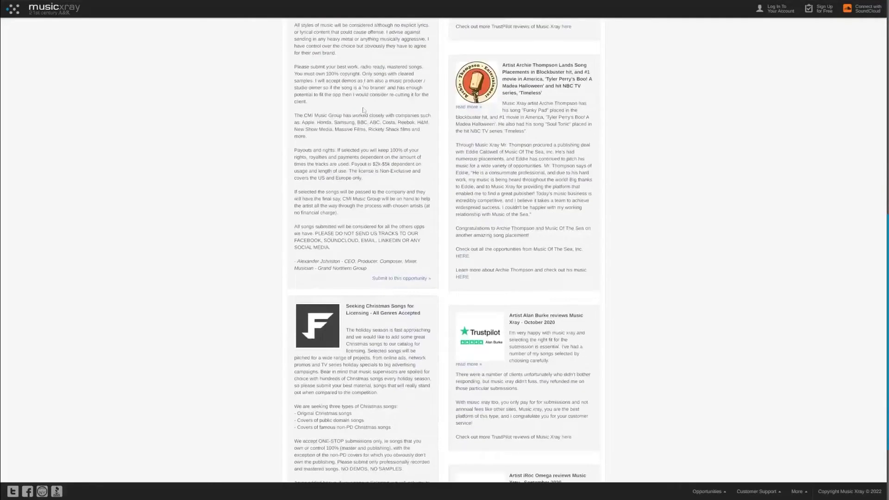
scroll(363, 109, down, 2)
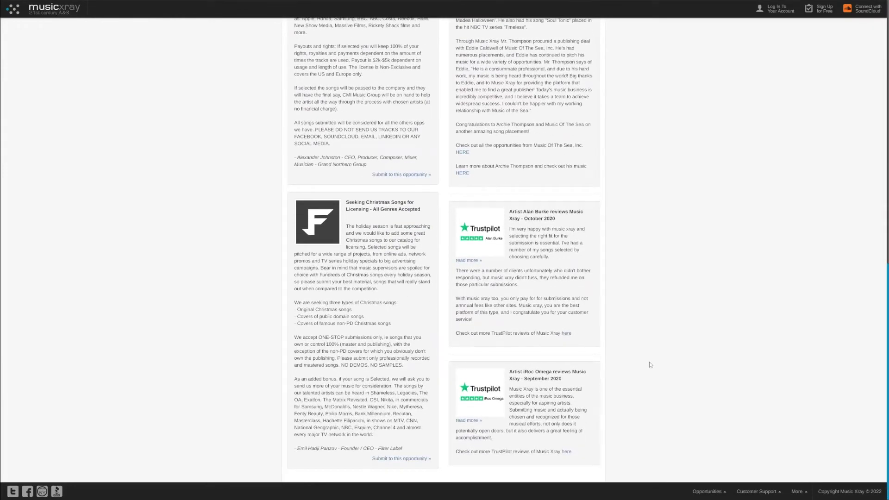
scroll(646, 359, up, 1)
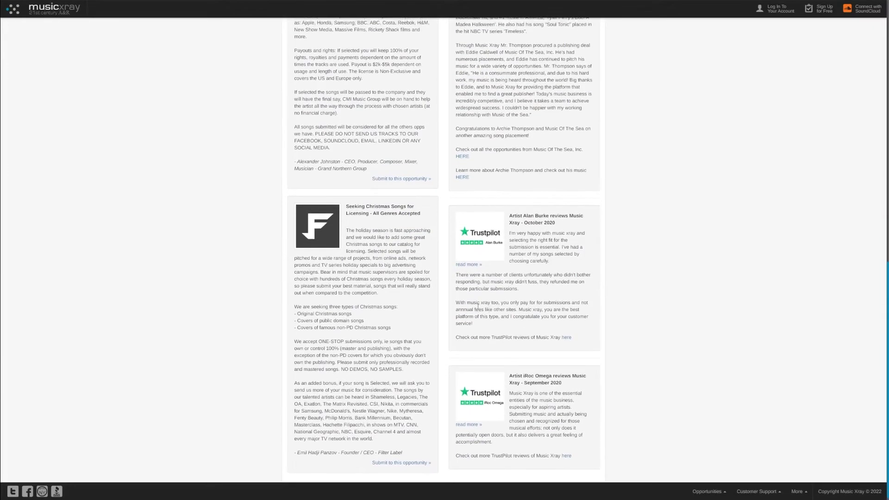
drag(472, 303, 689, 313)
click(690, 313)
scroll(684, 301, up, 1)
scroll(683, 298, up, 1)
scroll(681, 296, up, 1)
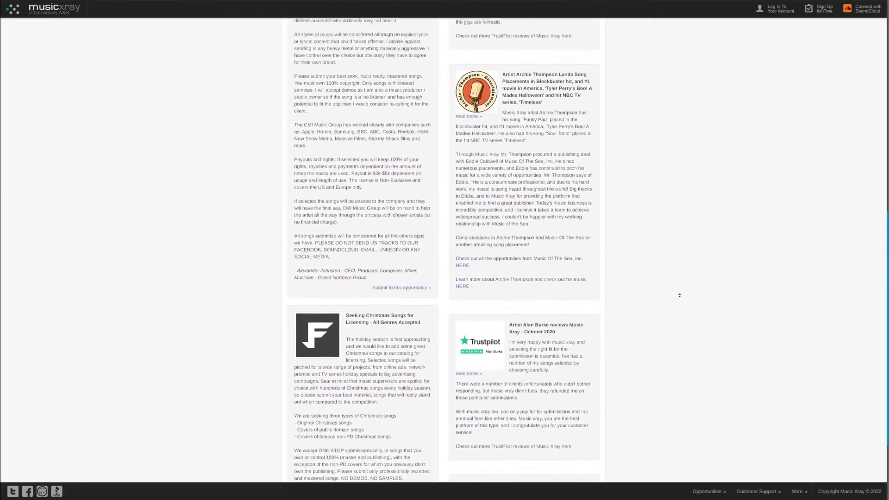
scroll(679, 295, up, 1)
scroll(678, 296, up, 1)
scroll(675, 298, up, 1)
scroll(672, 294, up, 1)
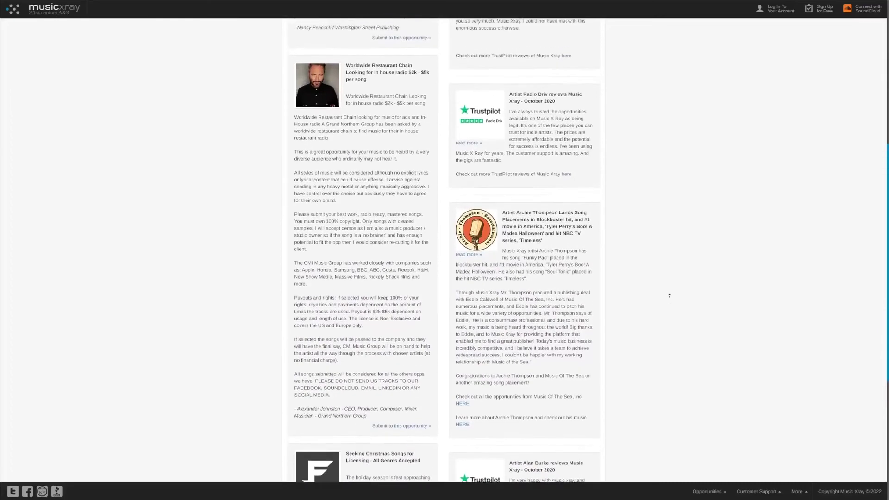
scroll(669, 294, up, 1)
scroll(662, 256, up, 7)
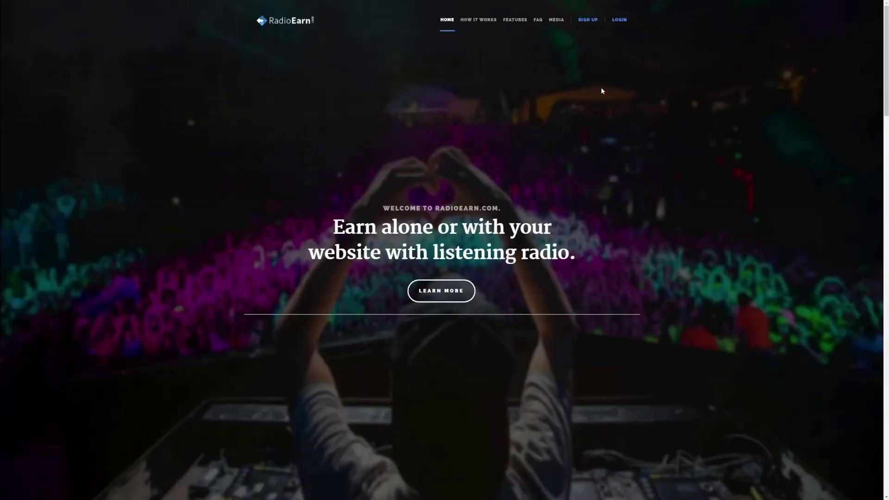
scroll(602, 91, down, 1)
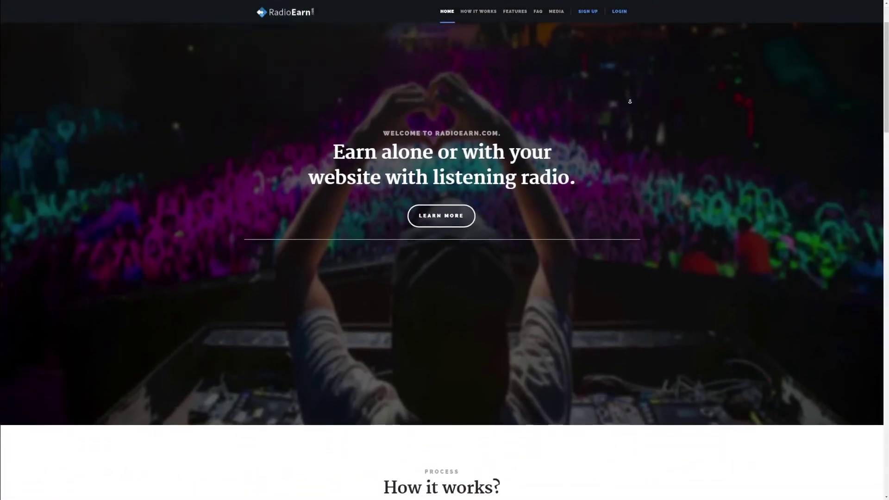
drag(381, 176, 577, 175)
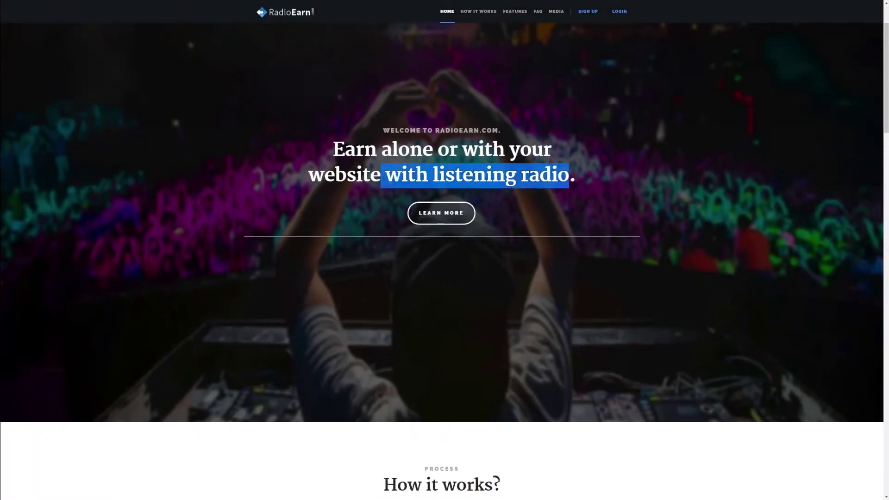
click(643, 173)
scroll(646, 177, down, 2)
scroll(643, 173, down, 2)
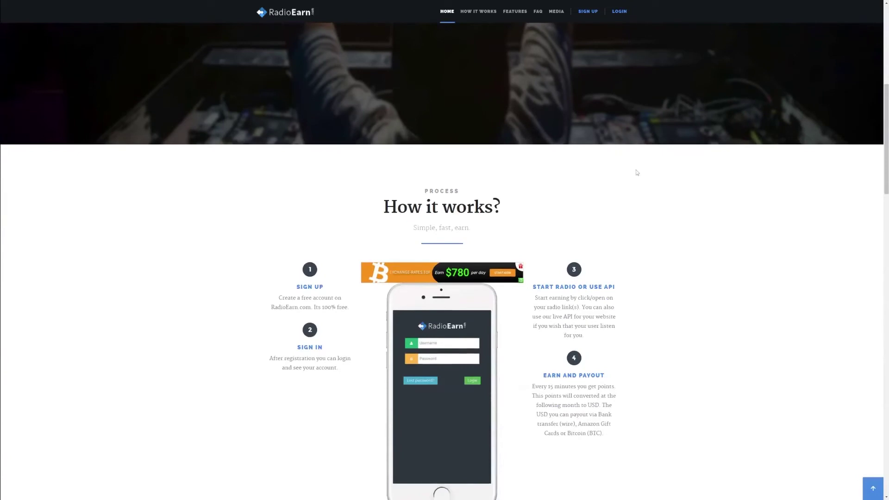
scroll(635, 173, down, 1)
scroll(632, 172, down, 2)
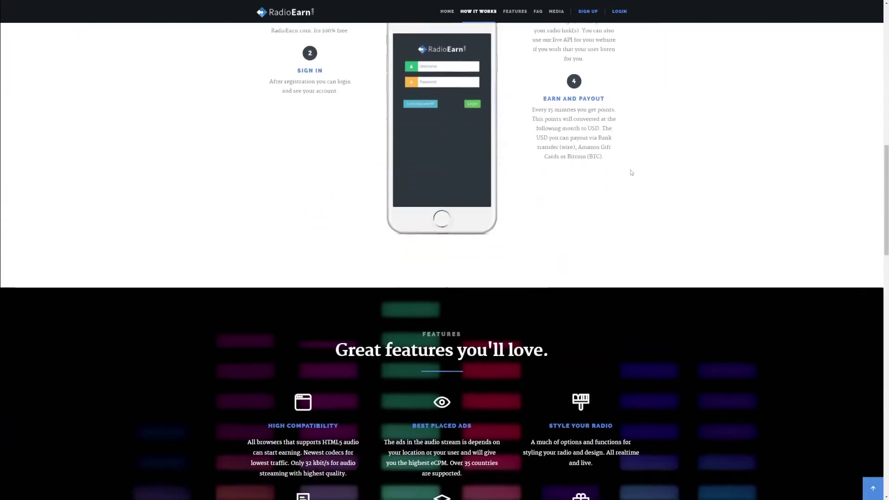
scroll(626, 171, down, 2)
scroll(620, 169, down, 1)
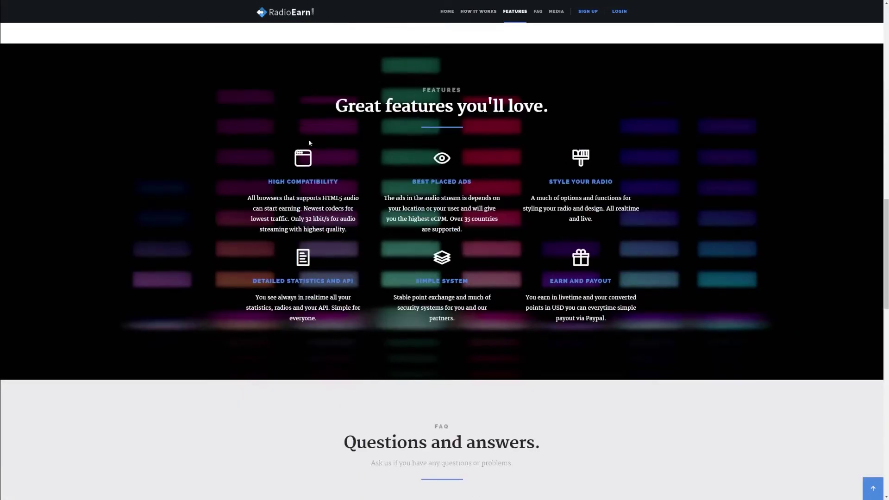
scroll(205, 149, up, 2)
scroll(352, 104, up, 2)
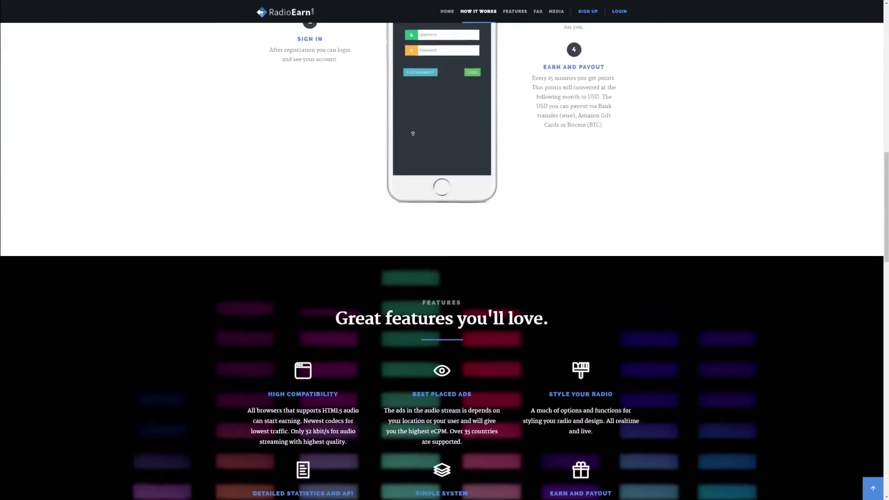
scroll(351, 104, up, 1)
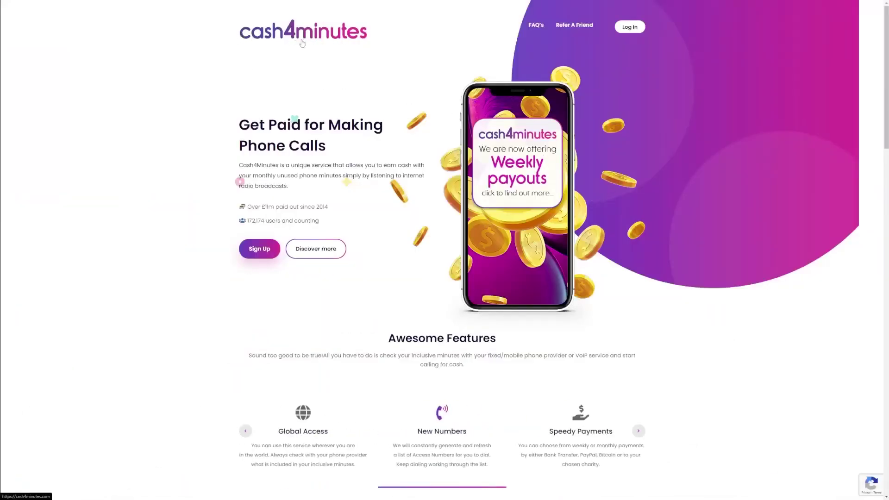
mouse_move(222, 125)
mouse_down()
mouse_move(250, 127)
mouse_move(326, 250)
mouse_up()
scroll(254, 258, down, 3)
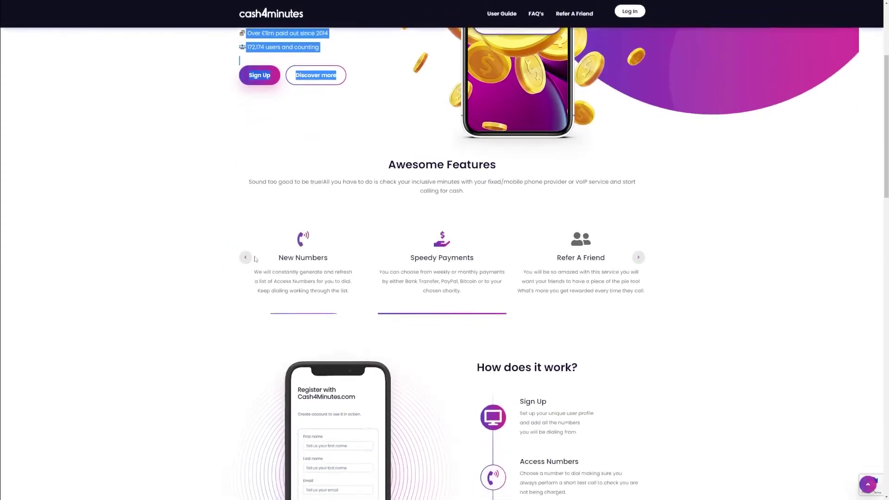
scroll(504, 264, down, 3)
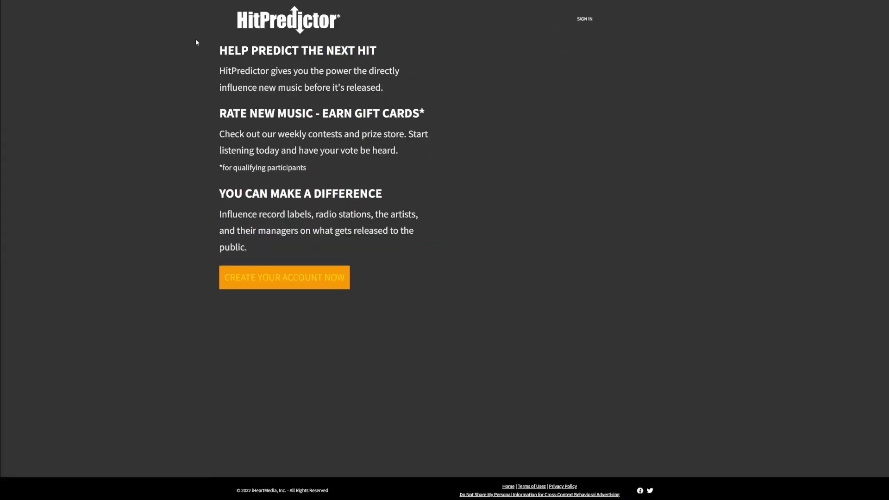
drag(195, 38, 354, 115)
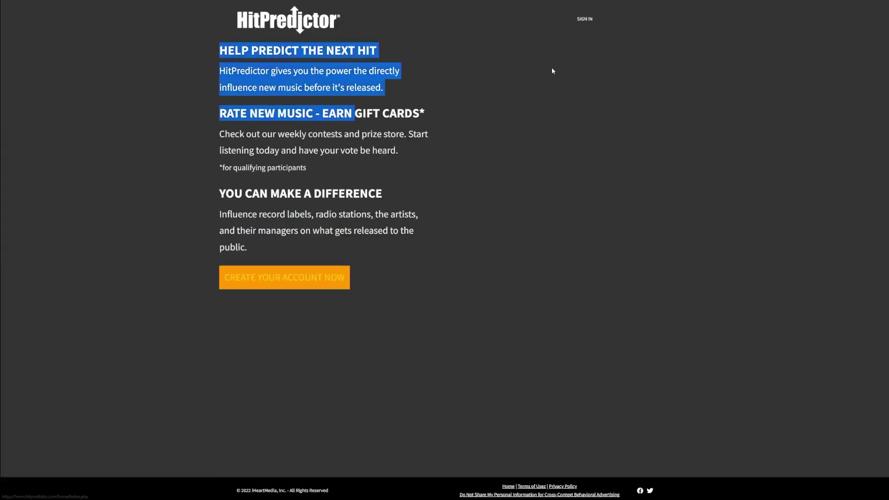
click(265, 63)
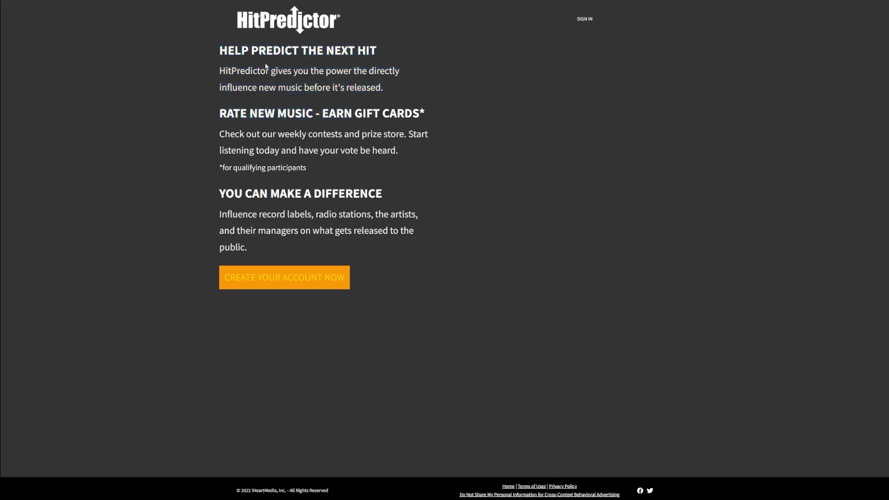
drag(245, 113, 450, 118)
click(450, 118)
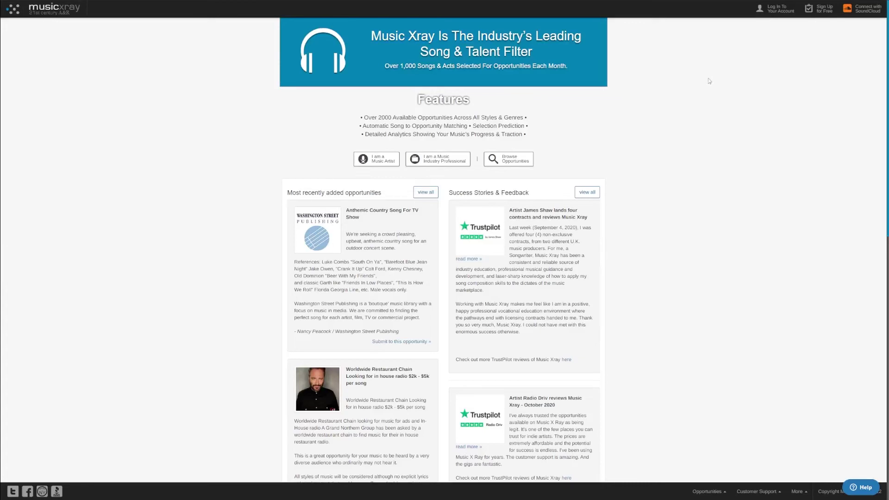
scroll(674, 74, down, 2)
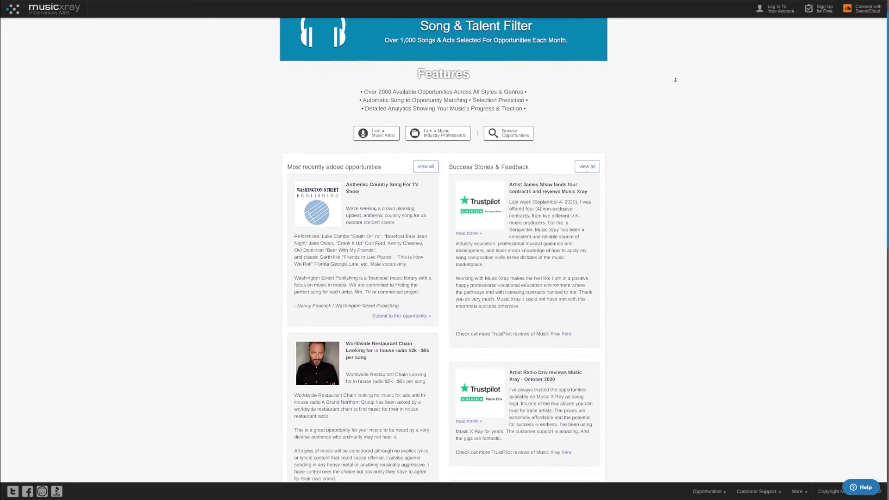
scroll(674, 80, down, 2)
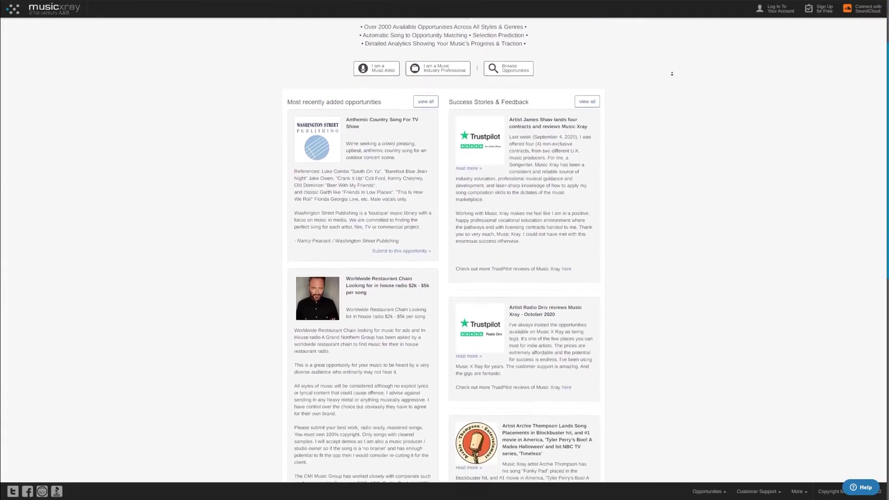
scroll(671, 104, down, 5)
scroll(670, 101, down, 2)
scroll(671, 98, down, 2)
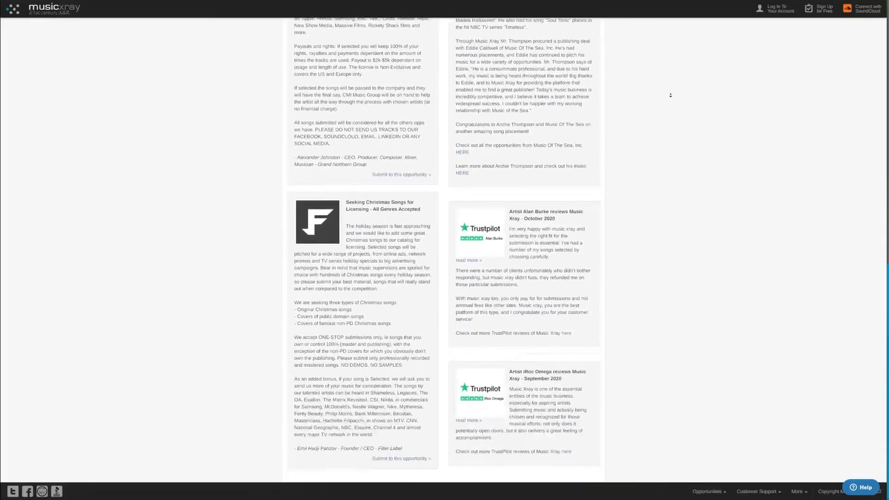
scroll(670, 95, up, 3)
scroll(670, 96, up, 6)
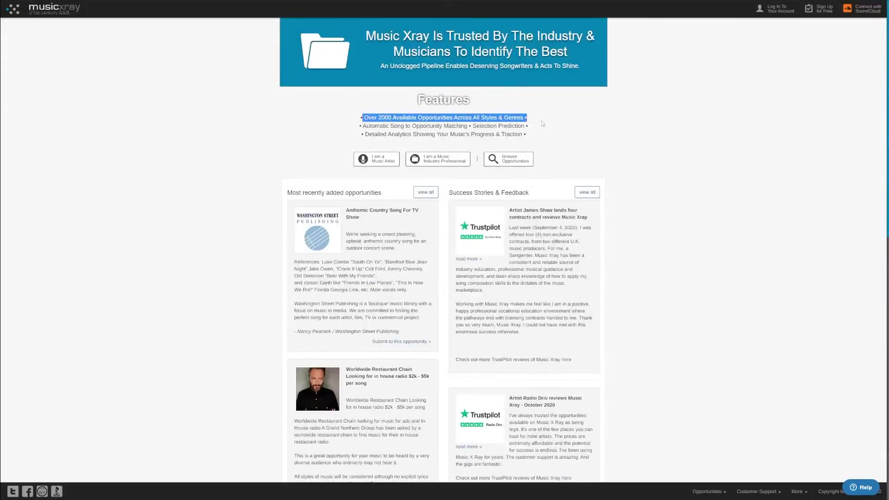
Step: Read Music Xray's features list, then go to the Sign Up for Free form
drag(361, 117, 678, 135)
click(678, 134)
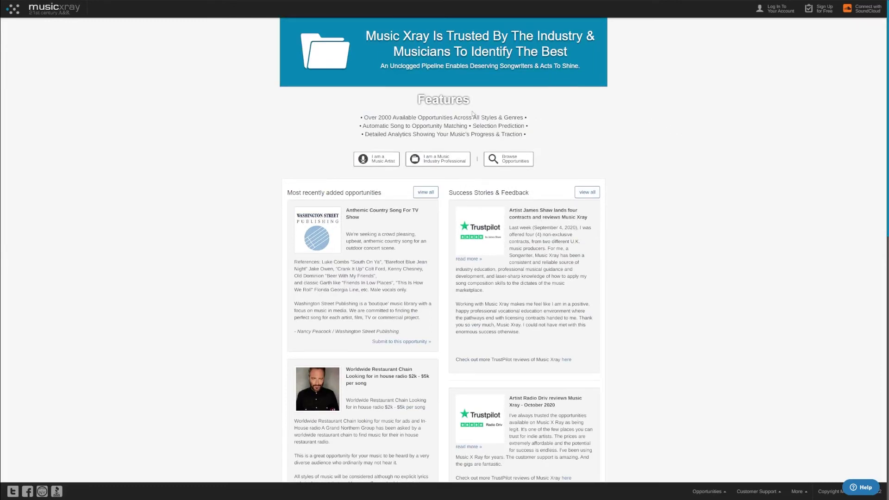
drag(362, 93, 741, 170)
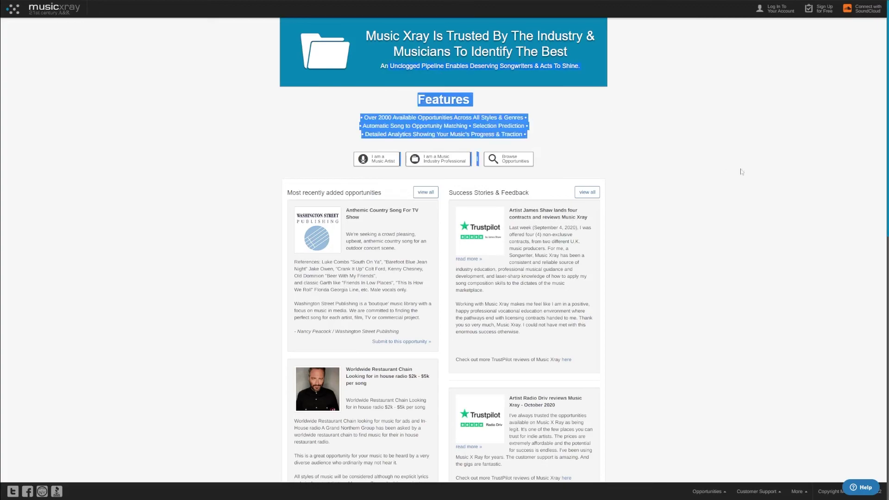
click(777, 172)
scroll(773, 169, down, 2)
scroll(765, 170, down, 2)
scroll(755, 171, down, 4)
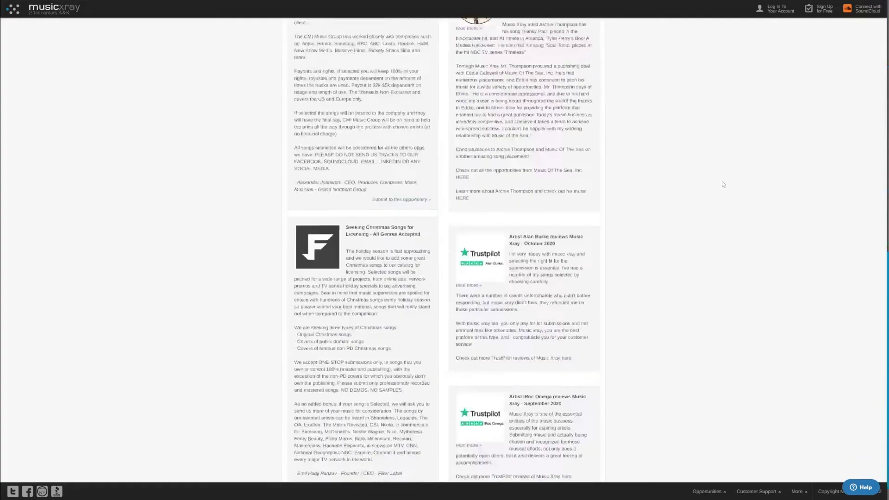
scroll(722, 291, up, 2)
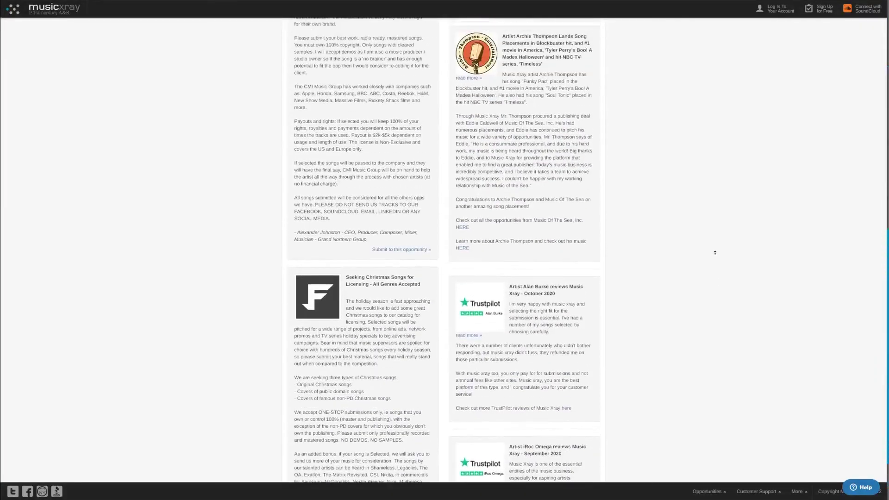
scroll(715, 250, up, 6)
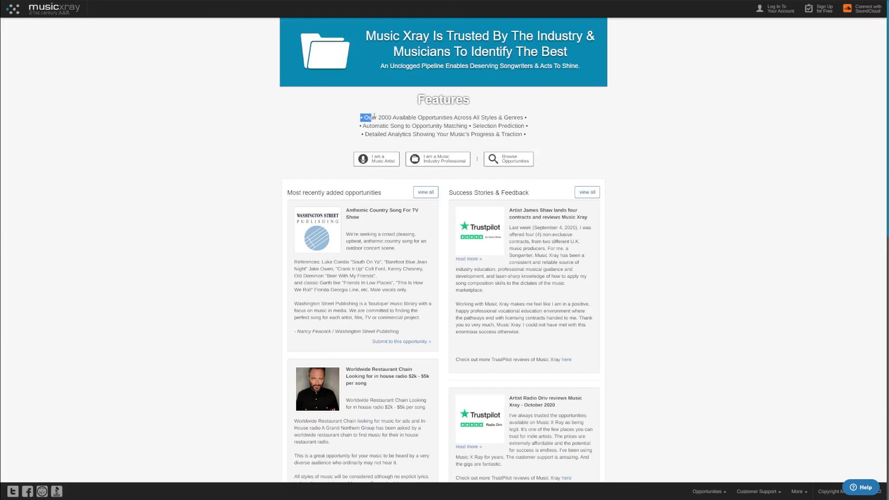
drag(360, 118, 503, 126)
click(780, 62)
click(823, 10)
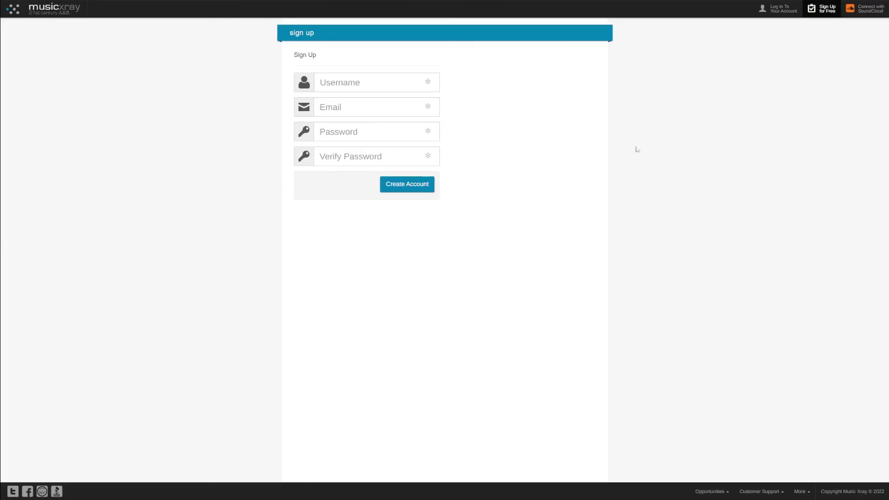
Step: Use the top-left Music Xray logo to return to the home page
click(60, 16)
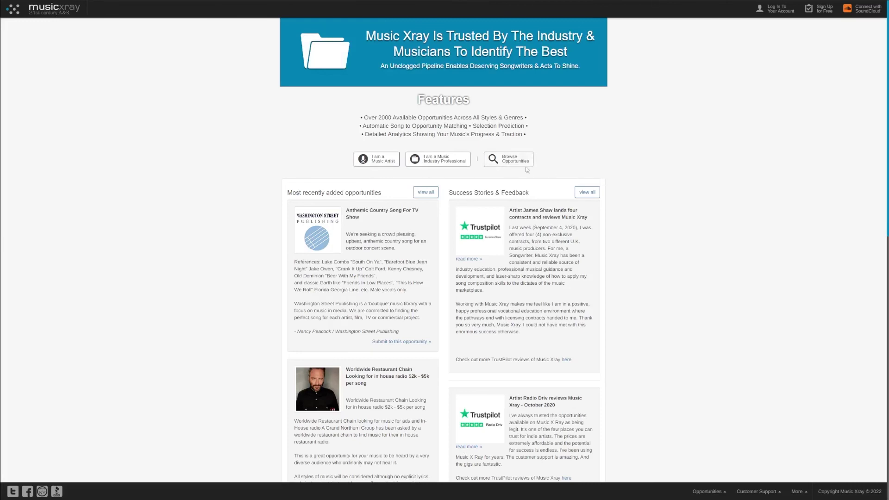
scroll(652, 177, down, 2)
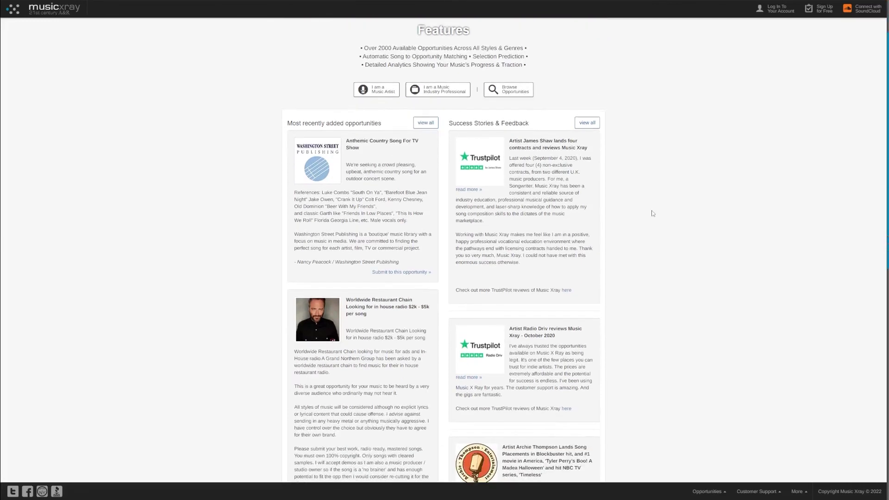
scroll(650, 188, down, 1)
scroll(647, 199, down, 2)
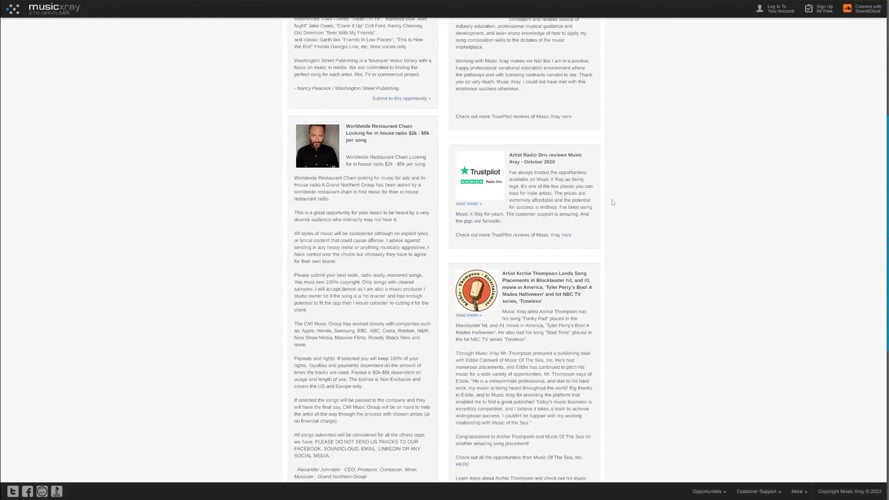
drag(347, 158, 794, 308)
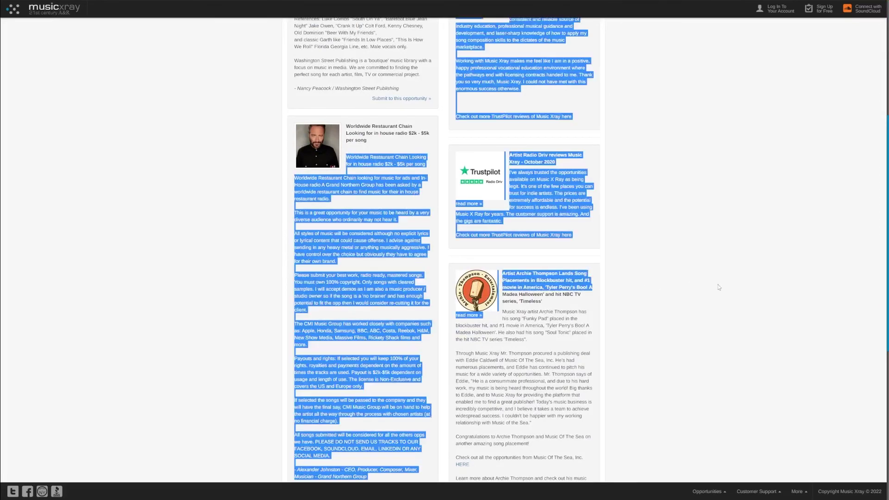
click(701, 258)
scroll(702, 260, up, 2)
scroll(702, 262, up, 3)
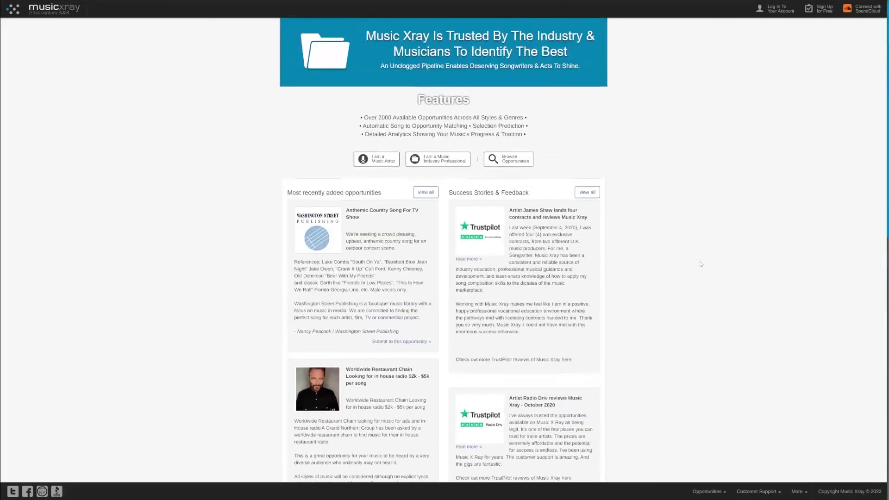